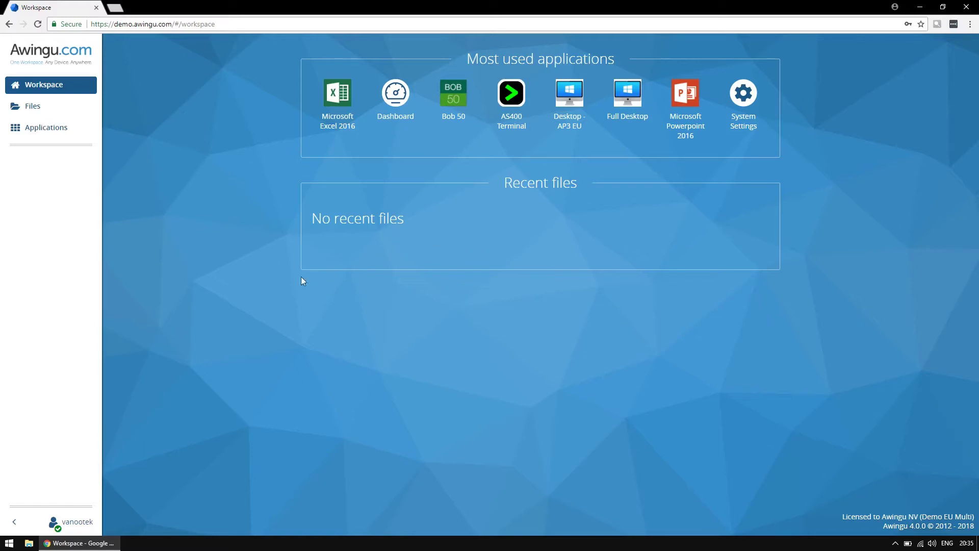
# - Collapse the sidebar, hide it completely, and restore it to its expanded form
pyautogui.click(14, 522)
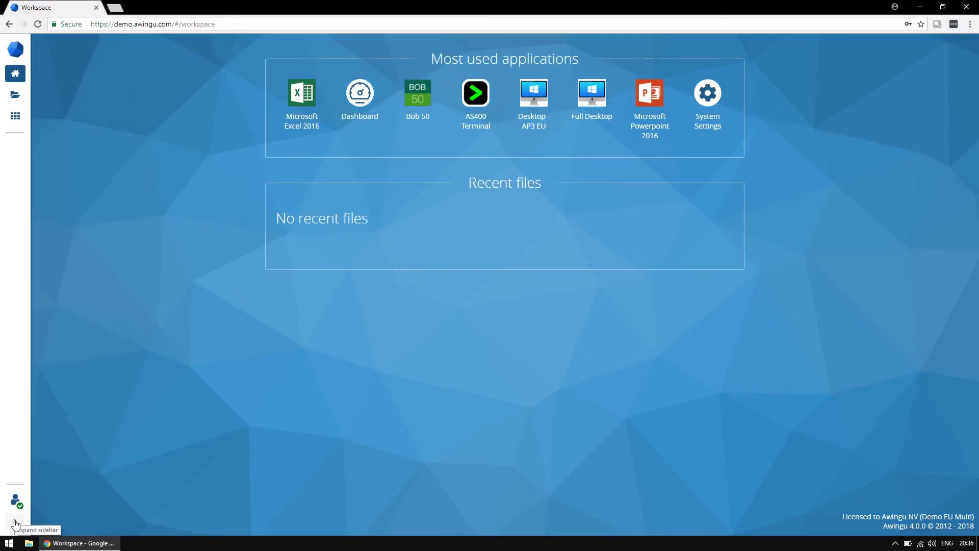
pyautogui.click(15, 501)
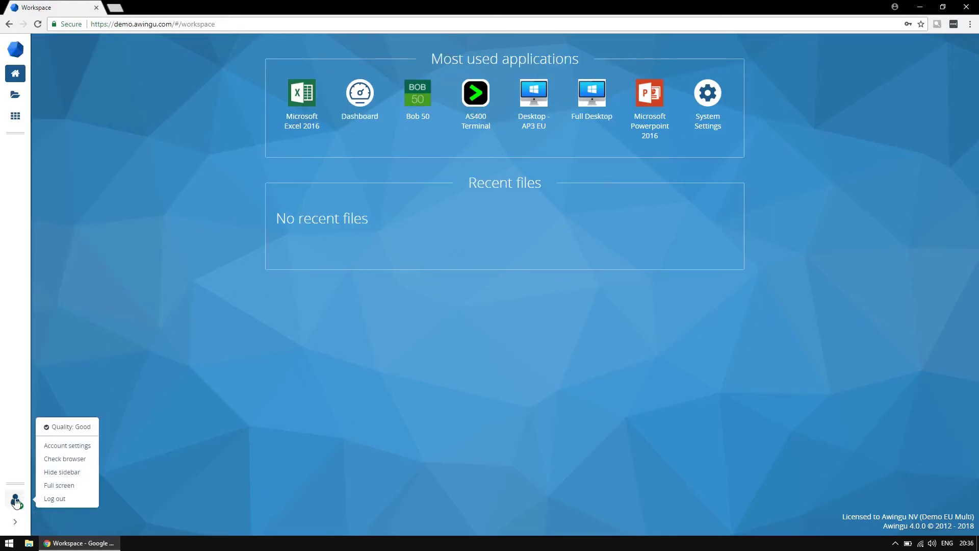
pyautogui.click(53, 473)
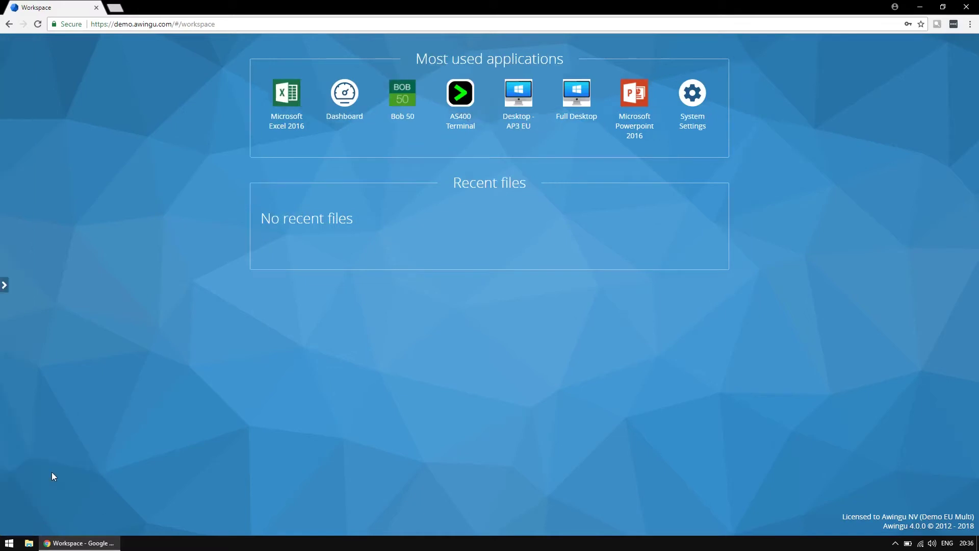
pyautogui.click(6, 288)
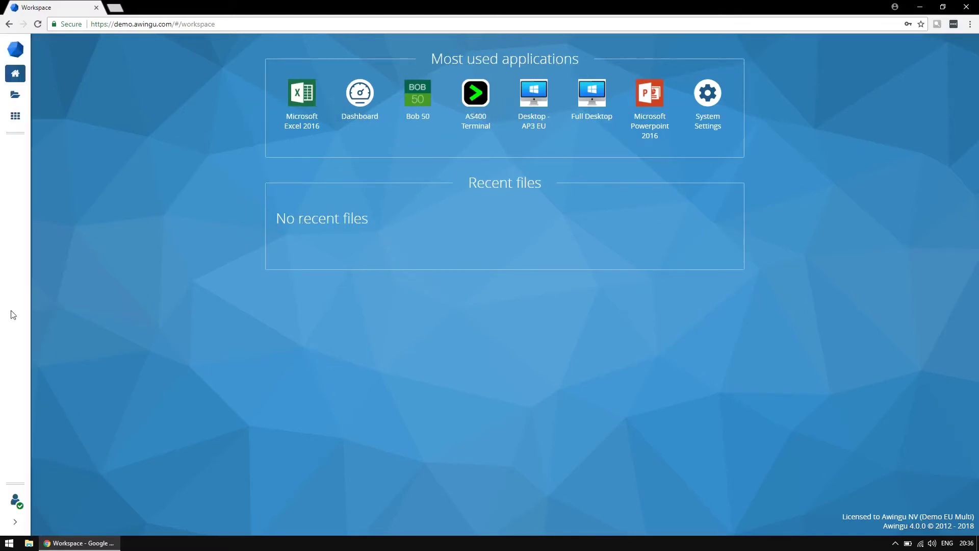
pyautogui.click(13, 524)
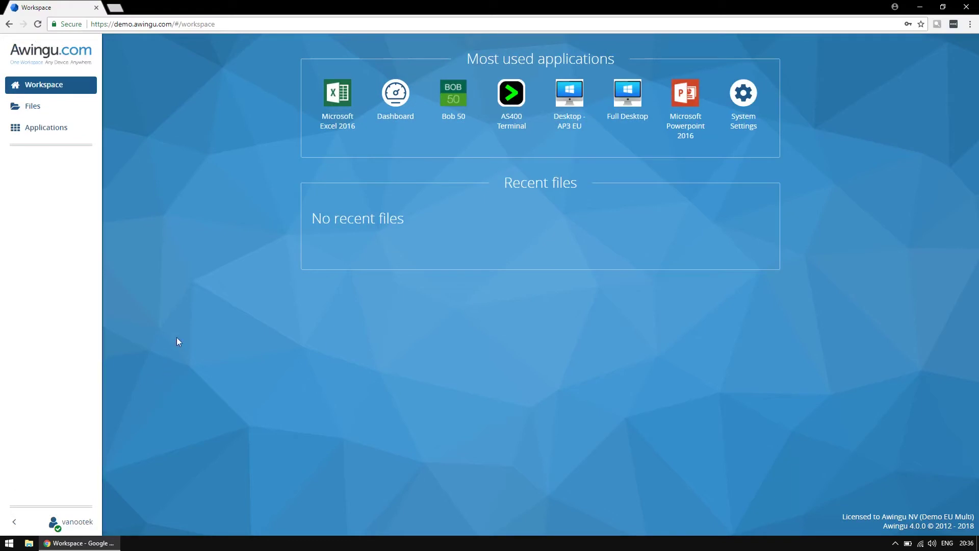
# - View the file folders and shares, and the overview of all available applications
pyautogui.click(66, 113)
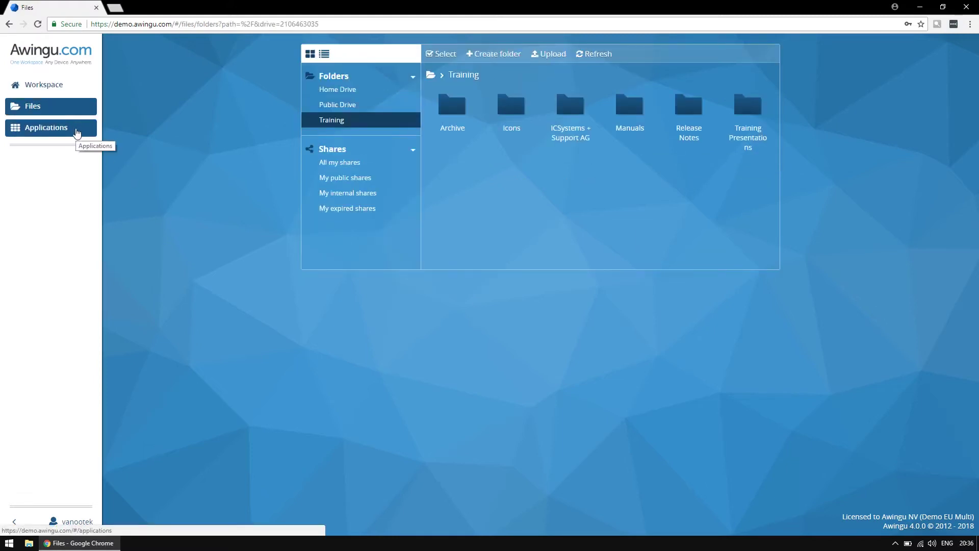
pyautogui.click(76, 131)
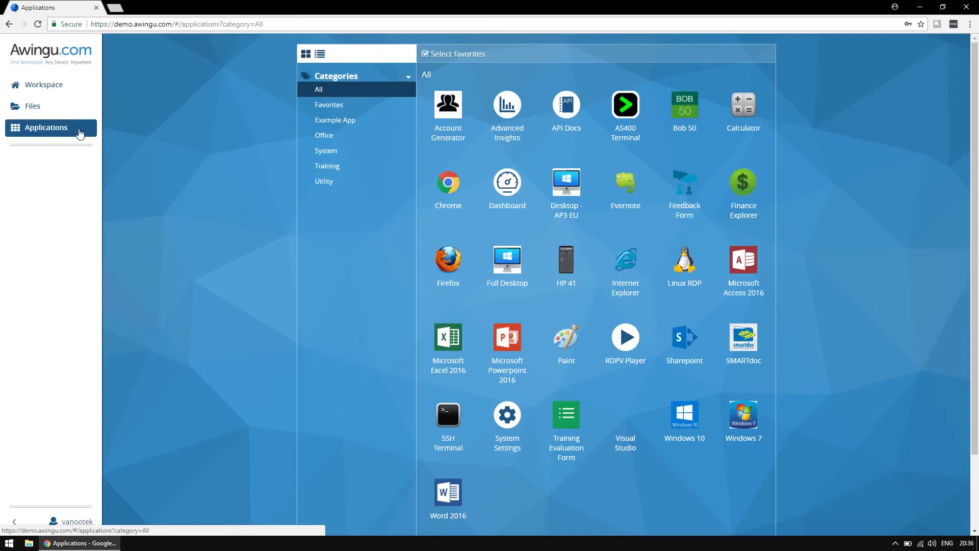
# - Open the account settings and switch guided tours on and back off without saving
pyautogui.click(83, 524)
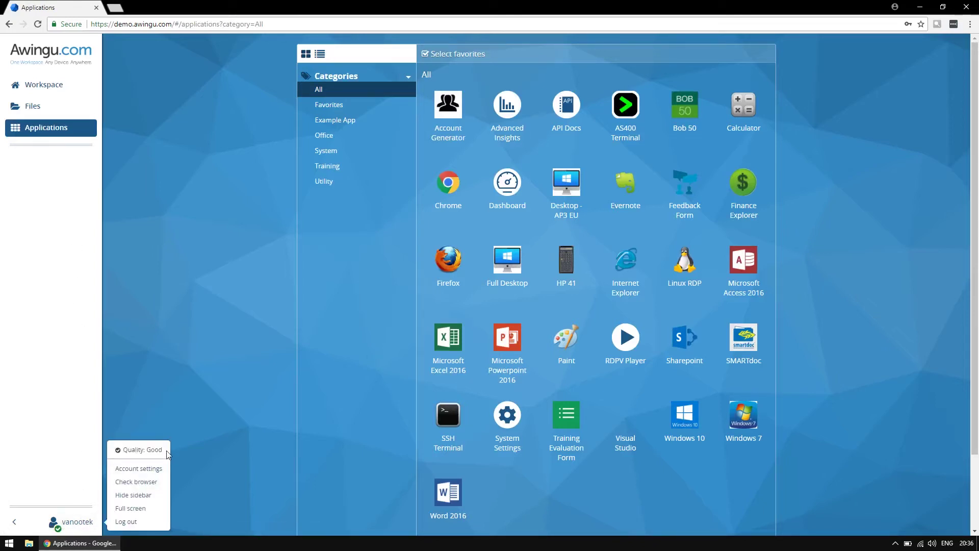
pyautogui.click(141, 468)
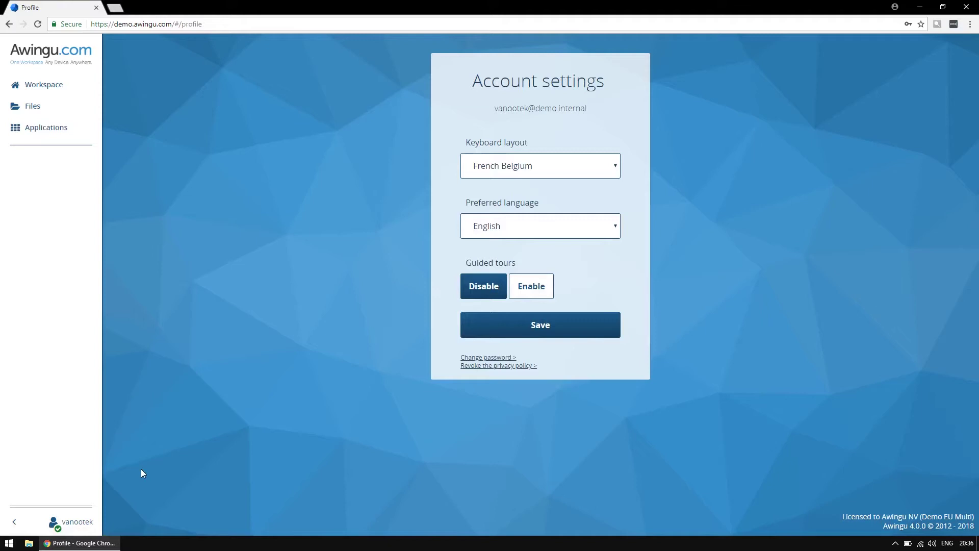
pyautogui.click(520, 297)
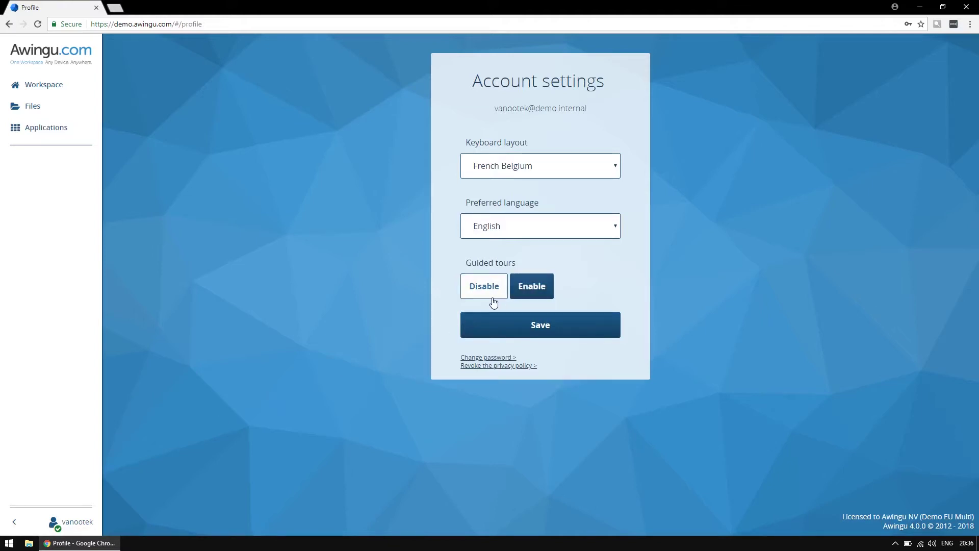
pyautogui.click(488, 298)
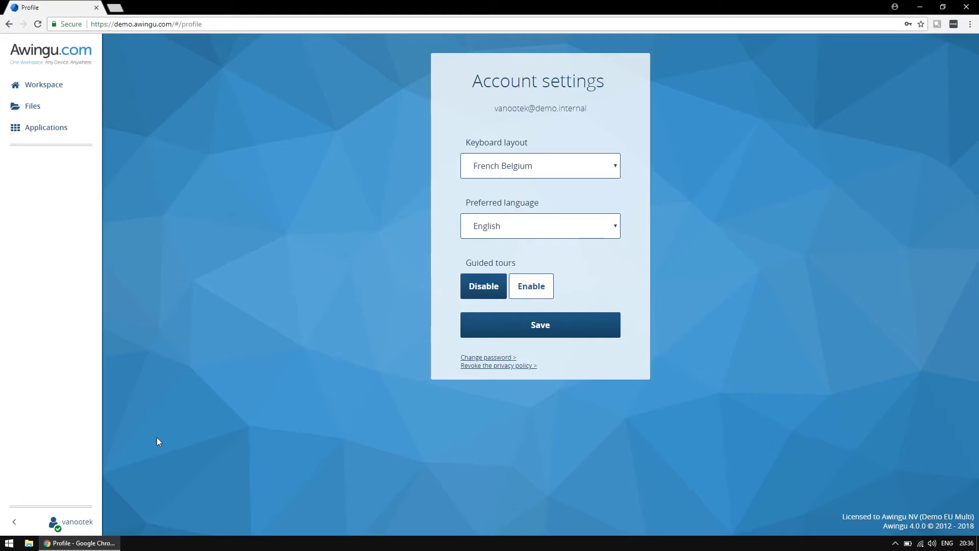
# - Run the browser compatibility check, examine the Unsupported category, and close the check
pyautogui.click(70, 519)
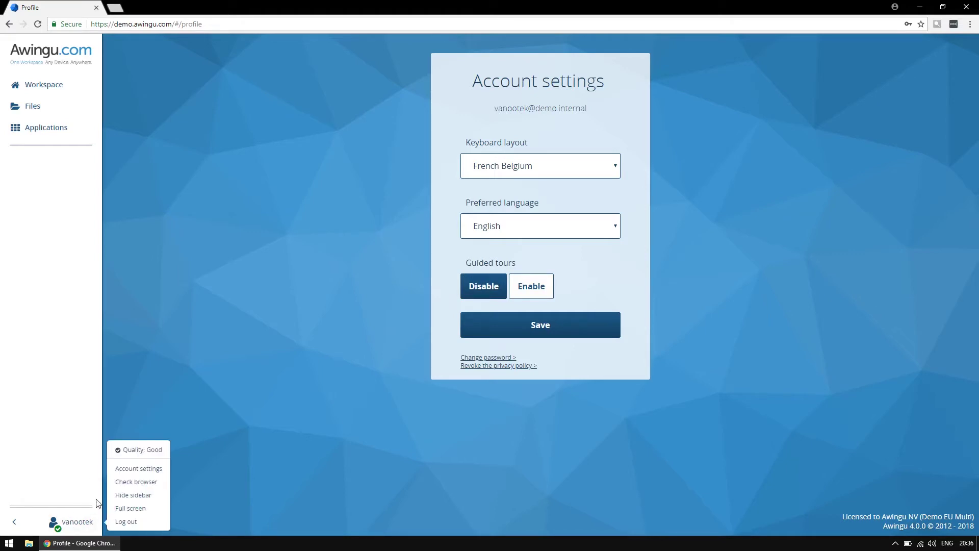
pyautogui.click(131, 483)
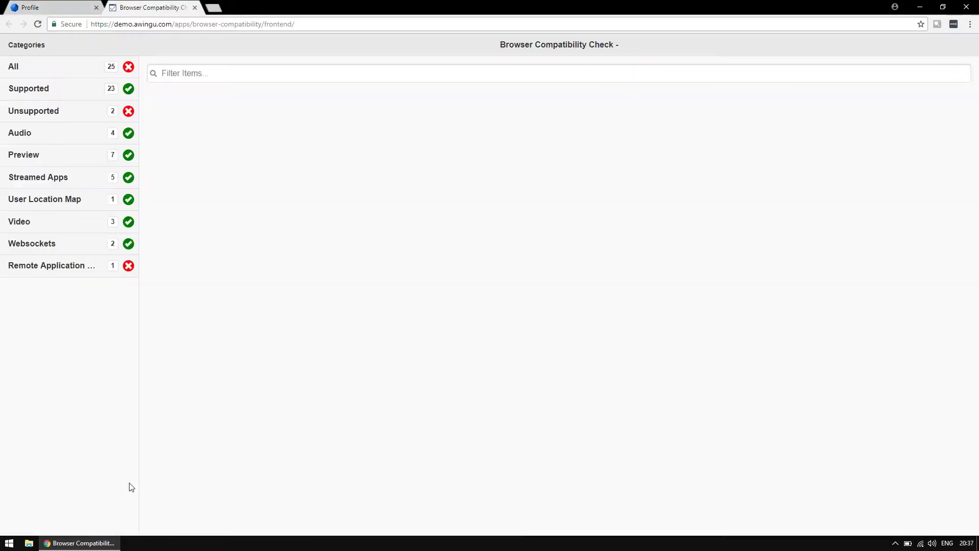
pyautogui.click(89, 123)
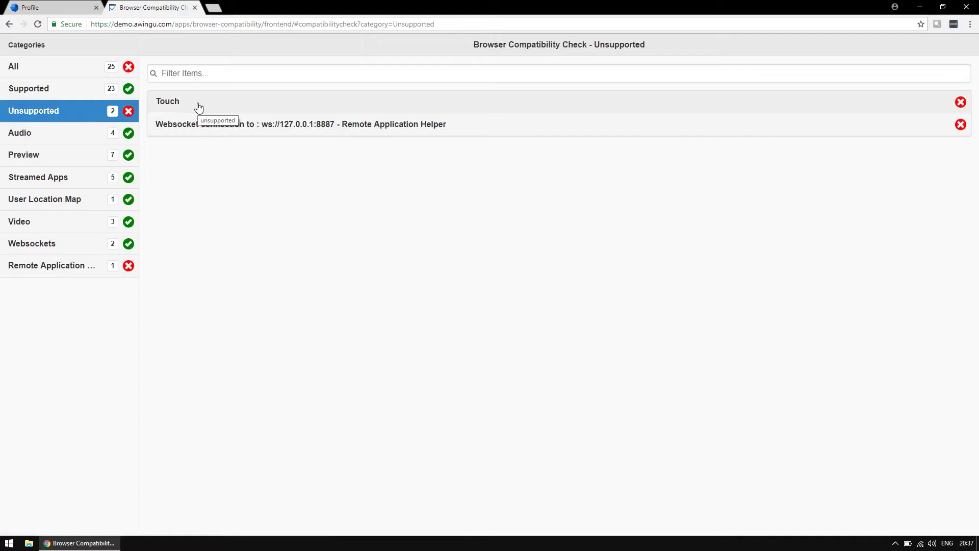
pyautogui.middleClick(174, 8)
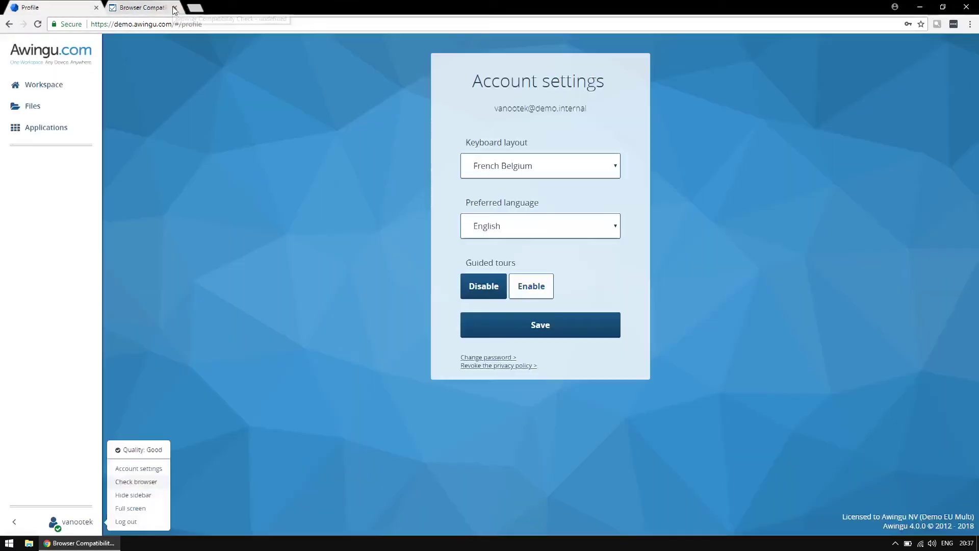
# - Display the workspace in full screen and return to the normal browser window
pyautogui.click(81, 522)
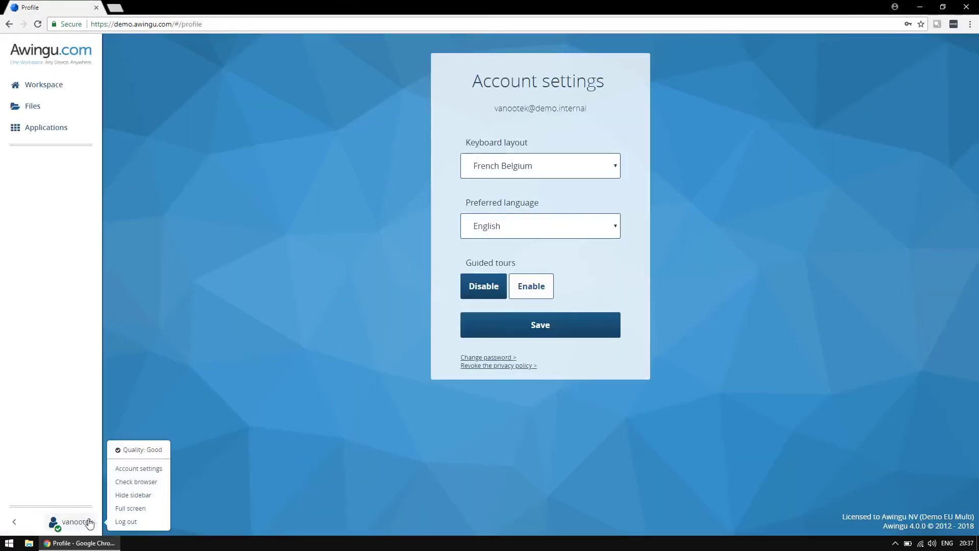
pyautogui.click(134, 508)
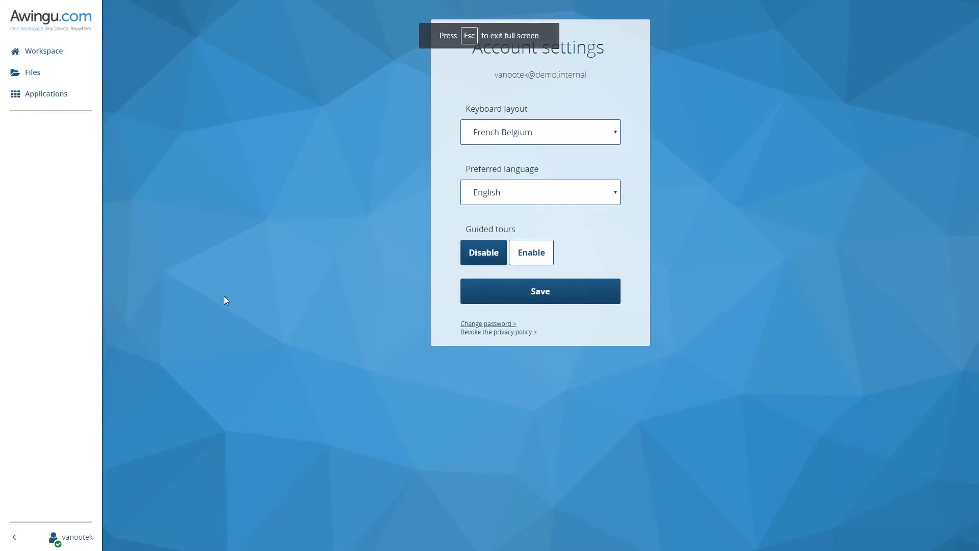
pyautogui.press('Escape')
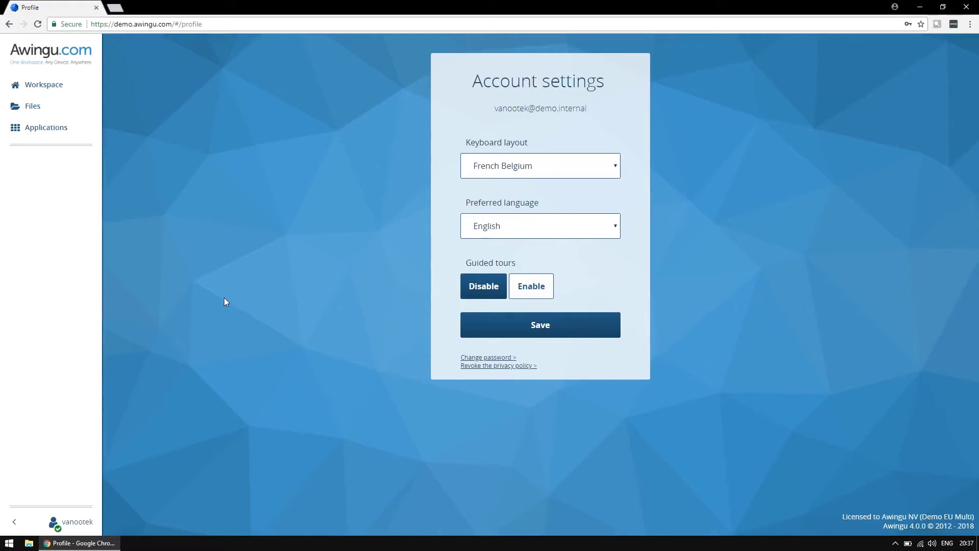
# - Launch Bob 50 with the preset user and select the recent dossier DEMO SPORT SA/NV
pyautogui.click(72, 131)
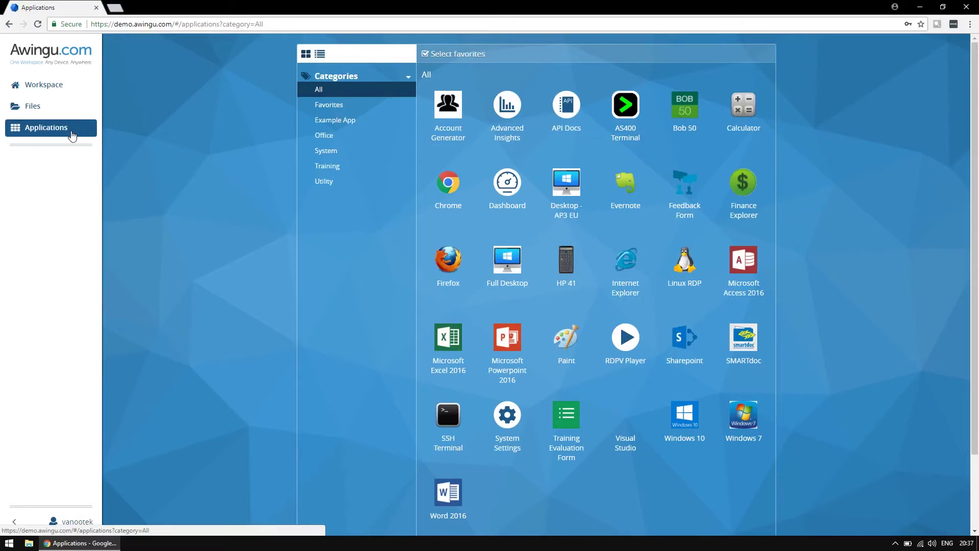
pyautogui.click(684, 123)
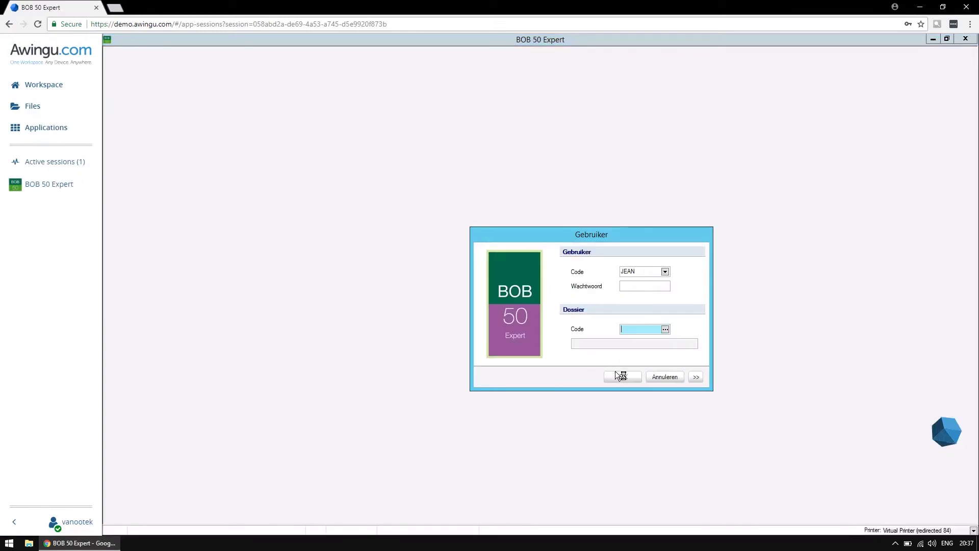
pyautogui.click(616, 376)
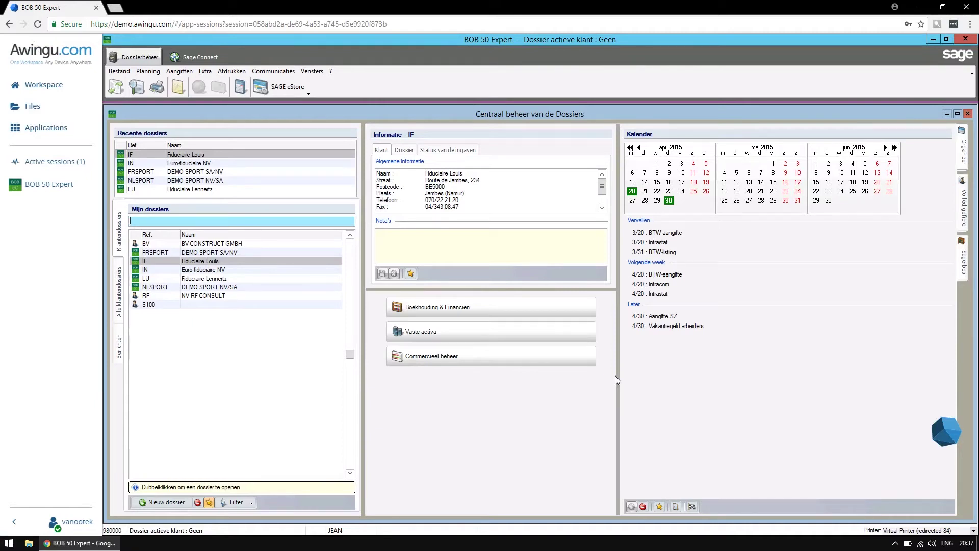
pyautogui.click(273, 71)
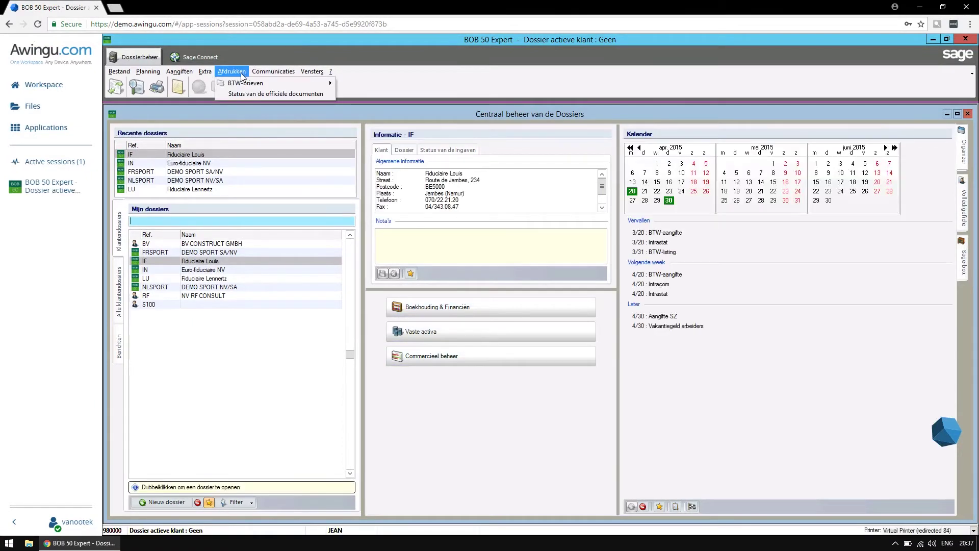
pyautogui.click(218, 175)
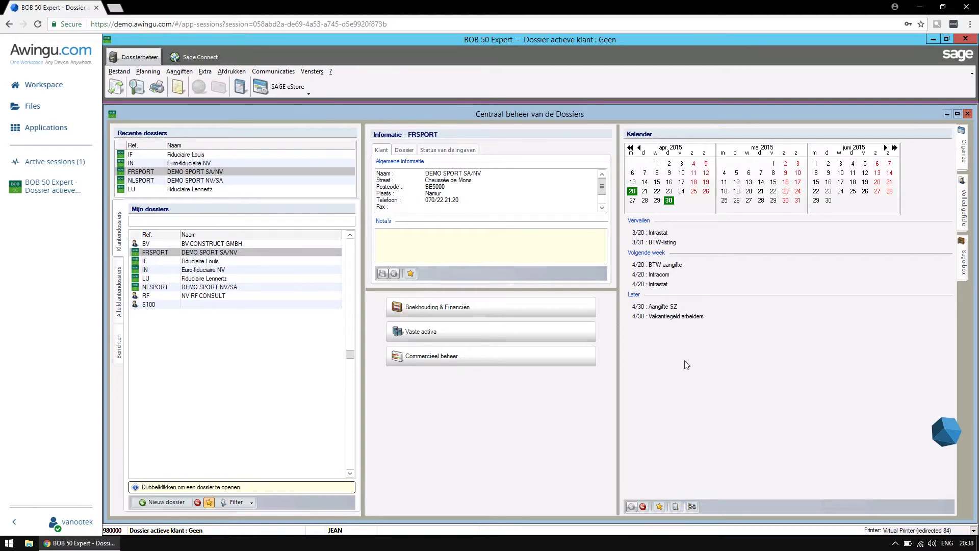
# - Display the function-key shortcuts F3 to F6 over the Bob 50 session
pyautogui.click(936, 437)
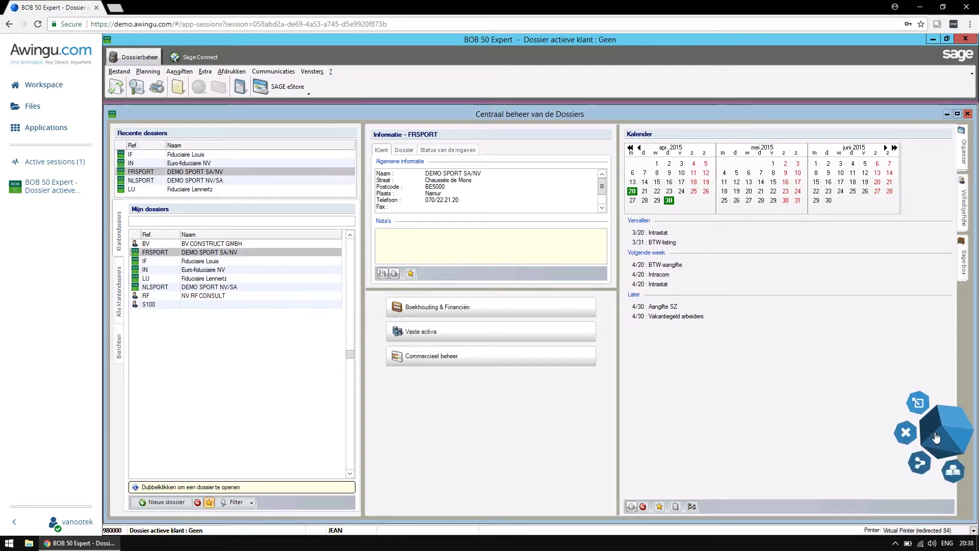
pyautogui.click(954, 472)
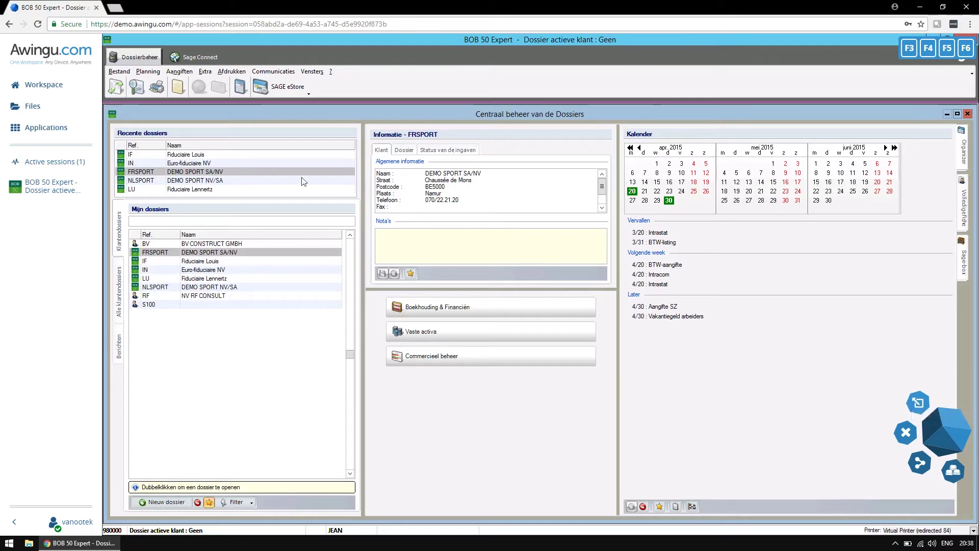
# - Launch Microsoft Excel 2016 from the applications overview and create a blank workbook
pyautogui.click(63, 127)
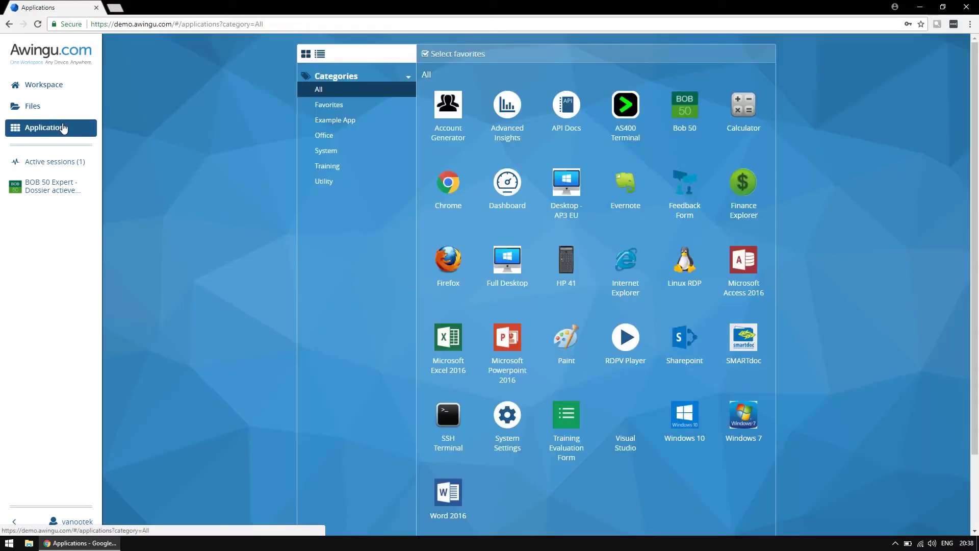
pyautogui.click(456, 358)
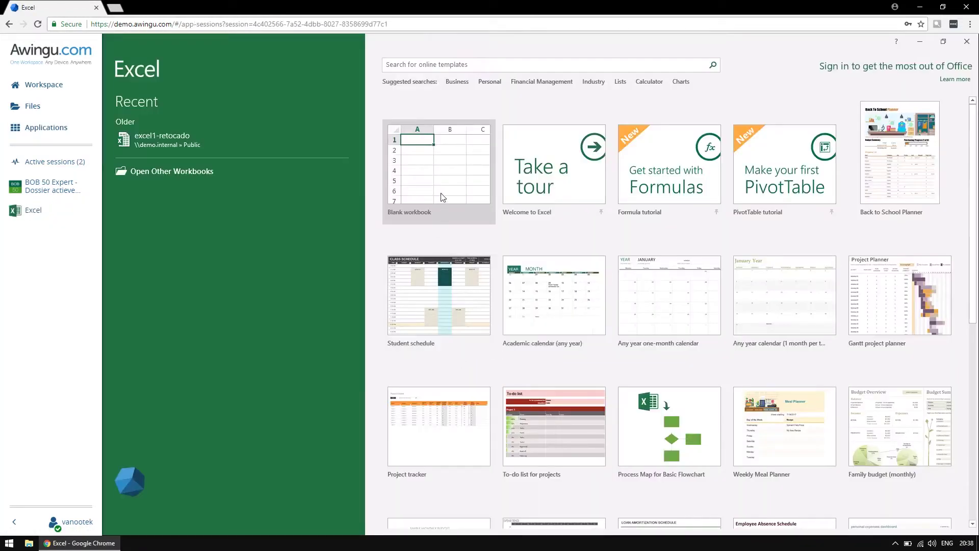
pyautogui.click(443, 198)
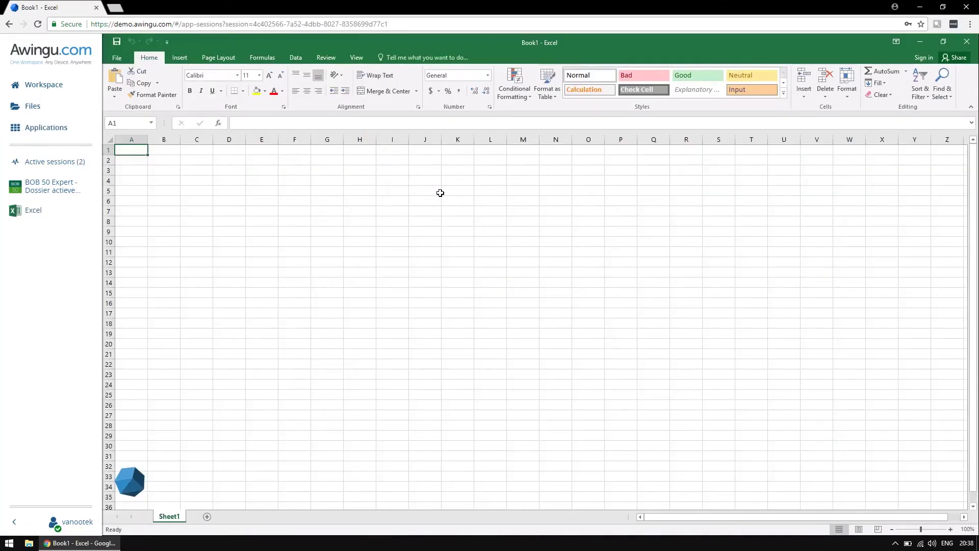
# - Fill cells C4 to C10 with zae, az, eaz, eaz, eaz, r and et, and apply the Bad cell style to them
pyautogui.click(182, 181)
pyautogui.write('zae az eaz eaz eaz r et')
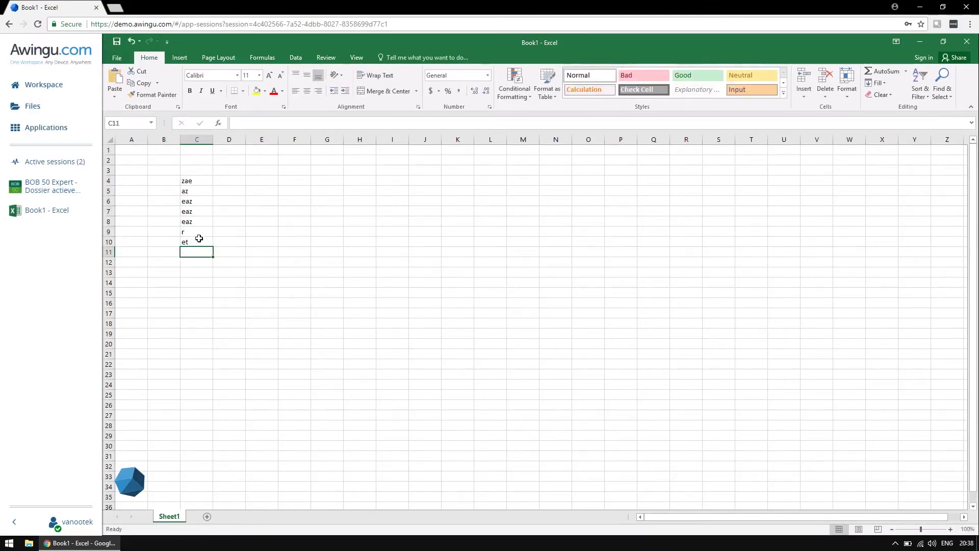
pyautogui.moveTo(199, 238); pyautogui.dragTo(188, 181)
pyautogui.click(656, 76)
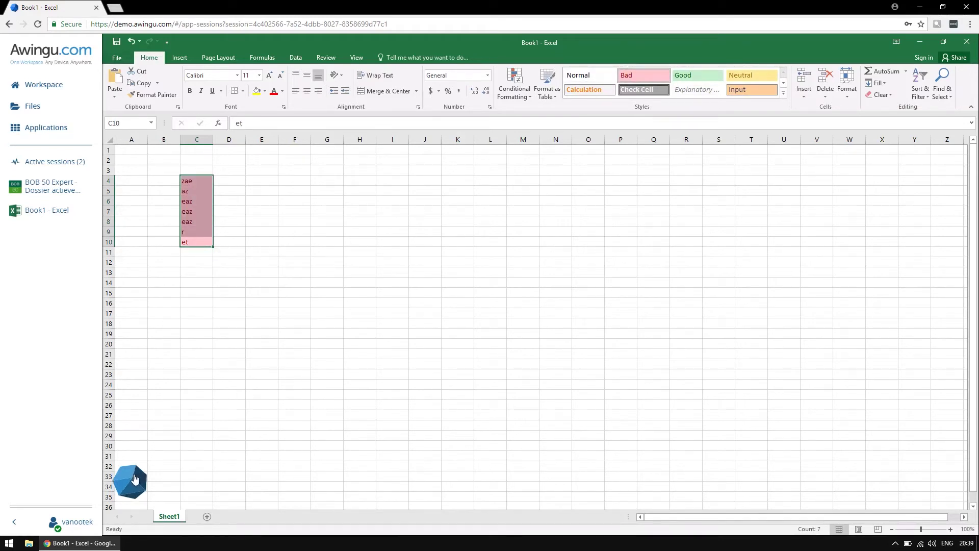
# - Configure sharing of the Excel session with control limited to one person, and select the share link
pyautogui.moveTo(133, 482)
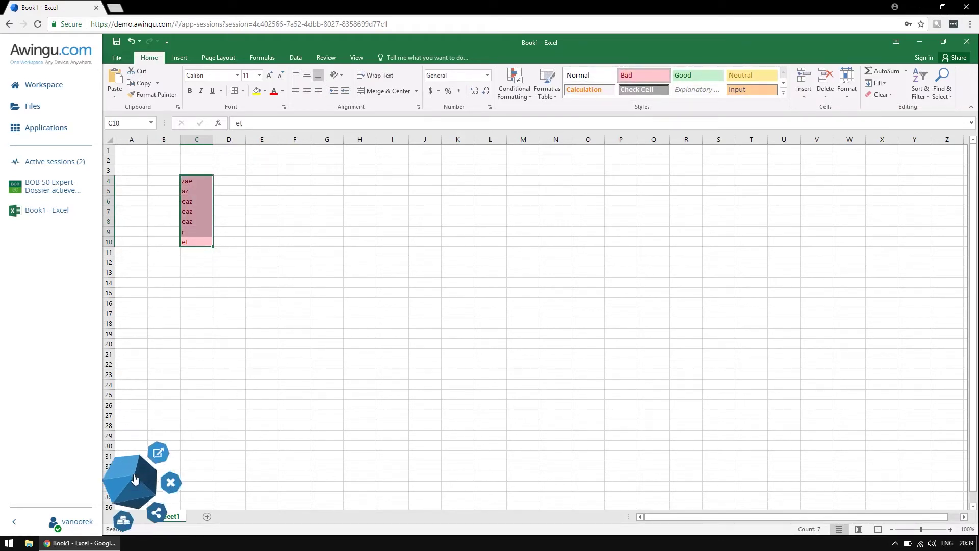
pyautogui.click(160, 512)
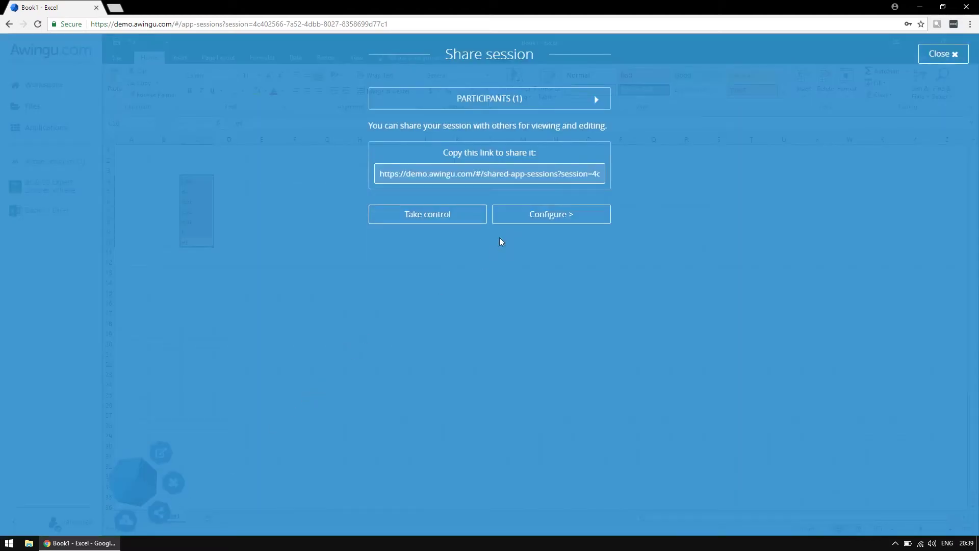
pyautogui.click(530, 215)
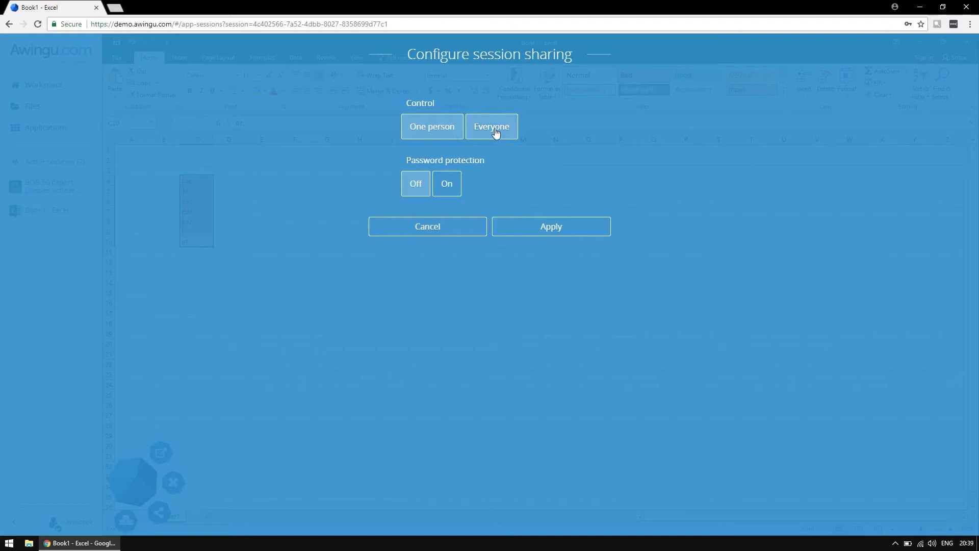
pyautogui.click(434, 131)
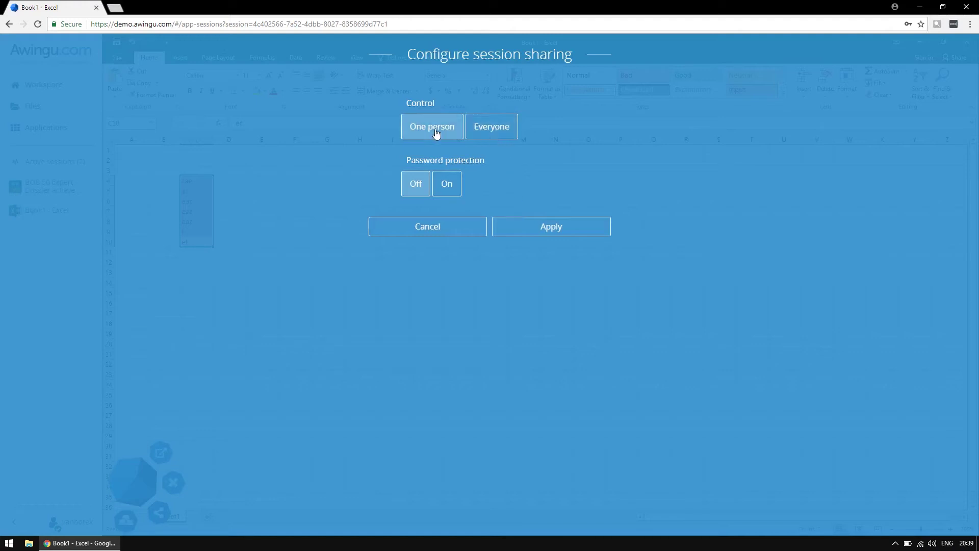
pyautogui.click(527, 232)
pyautogui.click(504, 173)
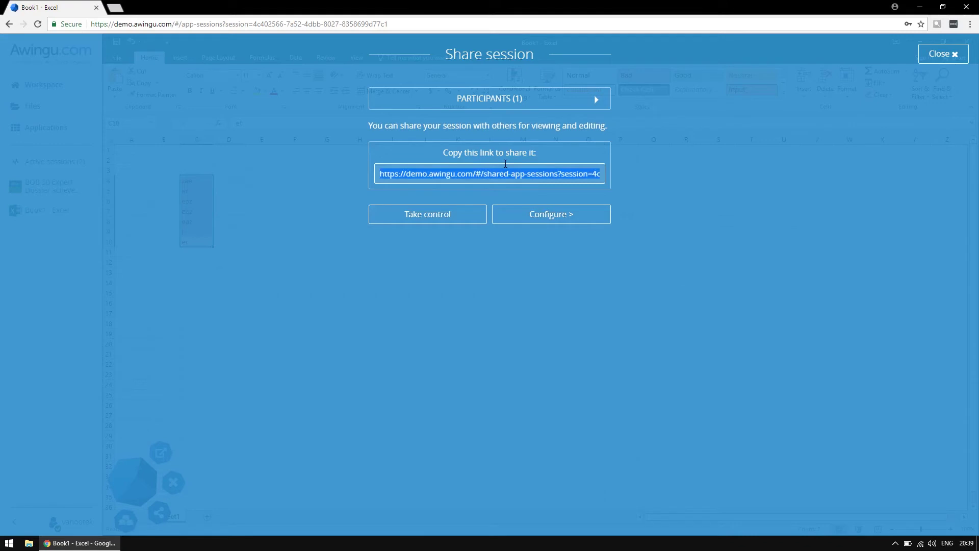
# - Close the session sharing options, print the active Excel sheet to the redirected Virtual Printer, and close the resulting print preview
pyautogui.click(942, 54)
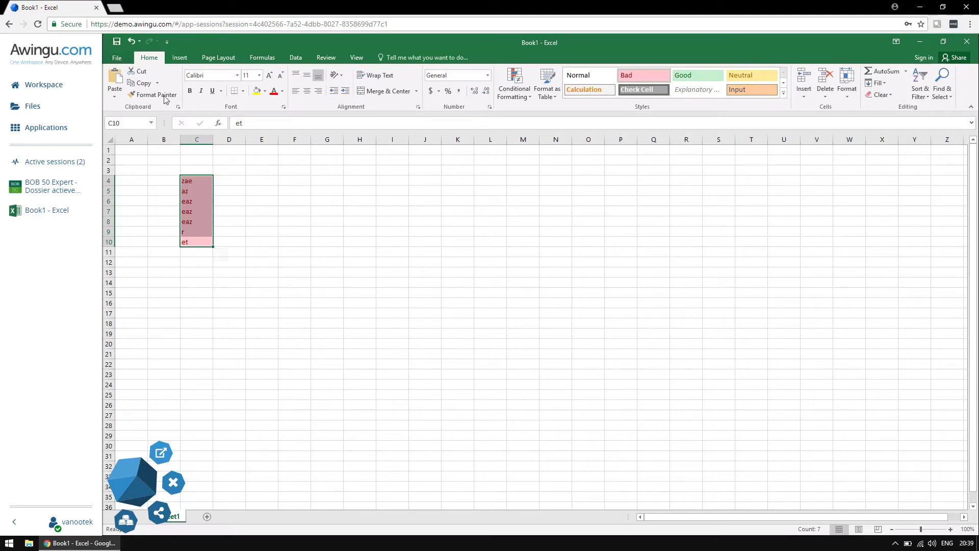
pyautogui.click(207, 166)
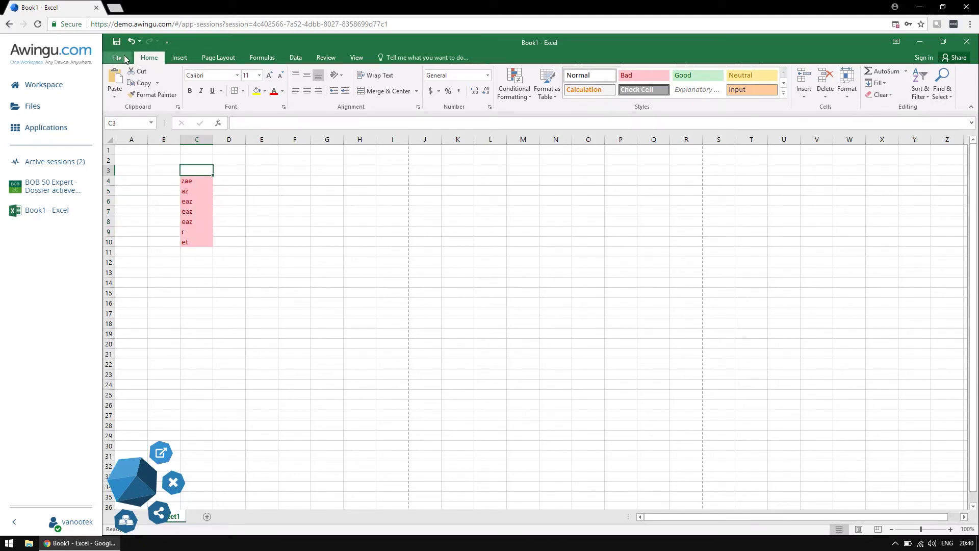
pyautogui.click(124, 56)
pyautogui.click(137, 179)
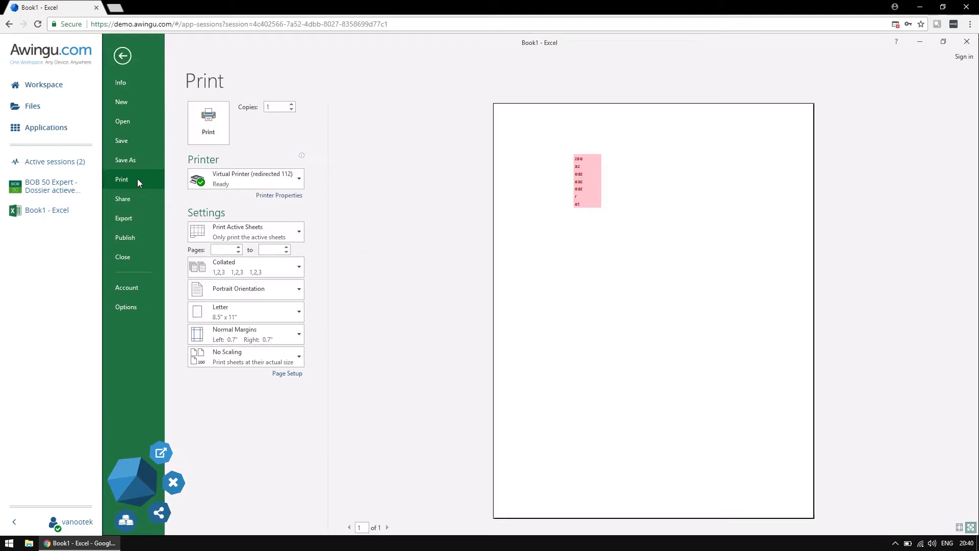
pyautogui.click(208, 131)
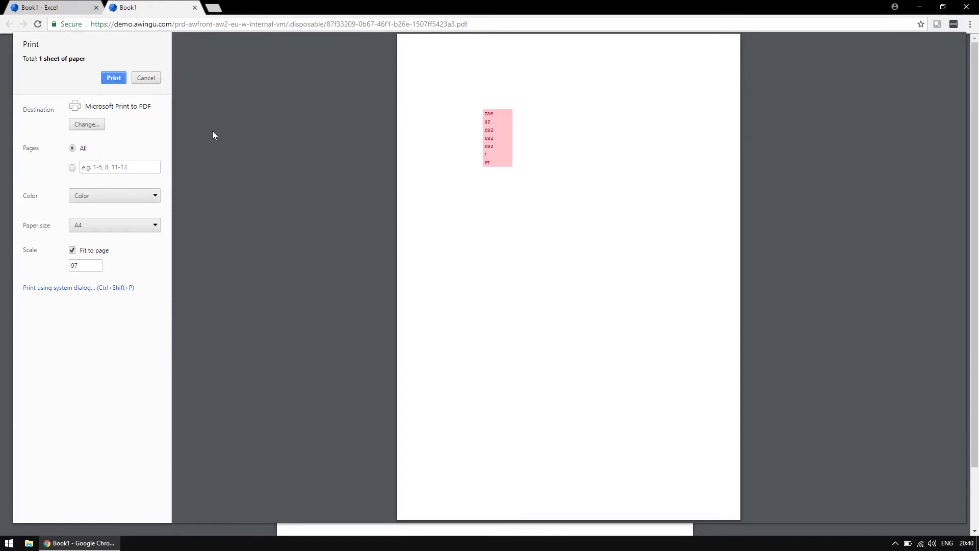
pyautogui.middleClick(176, 9)
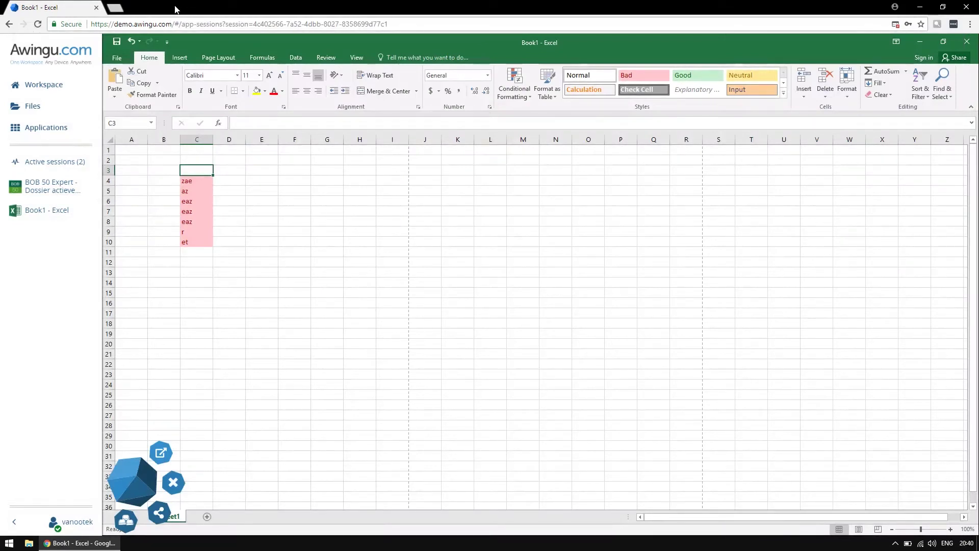
# - Open Sharepoint from the applications overview and close its browser tab after viewing the site
pyautogui.click(62, 131)
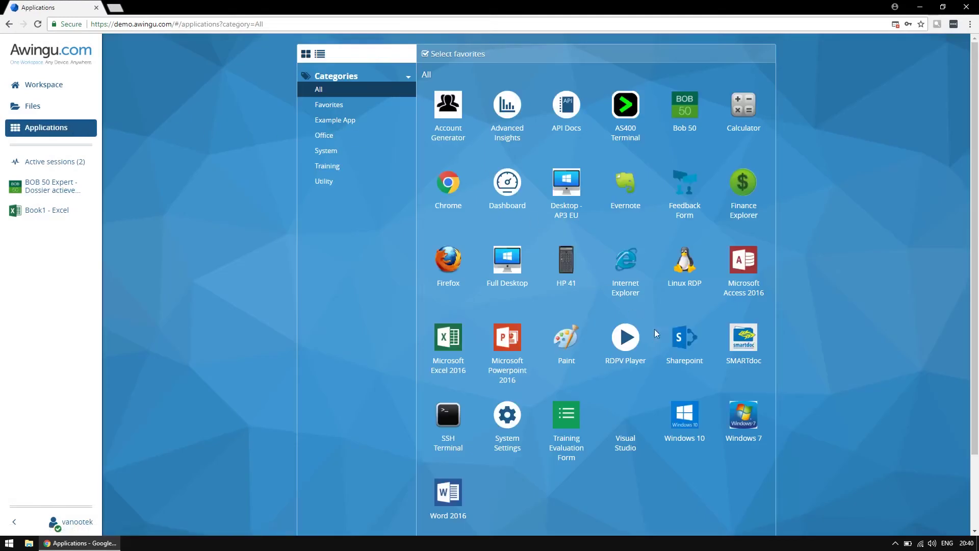
pyautogui.click(683, 353)
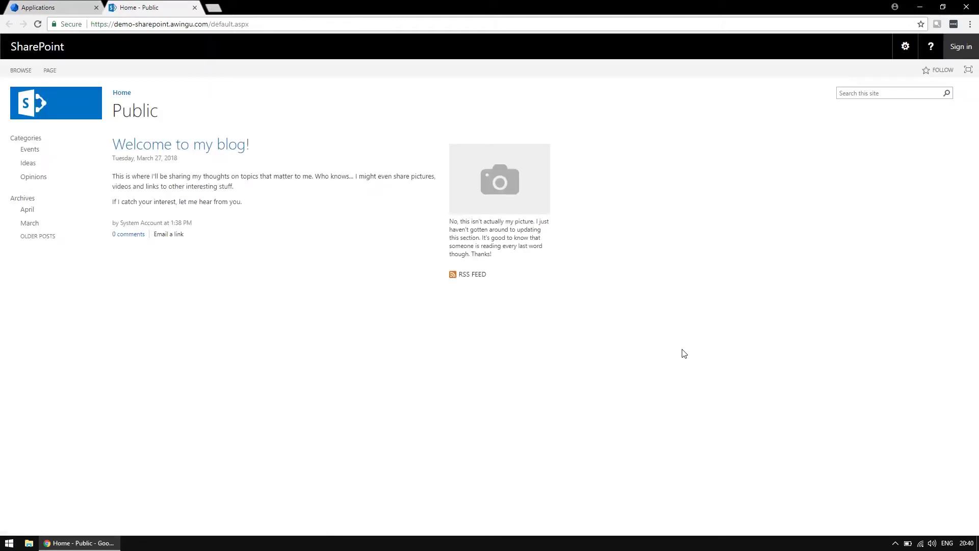
pyautogui.click(195, 7)
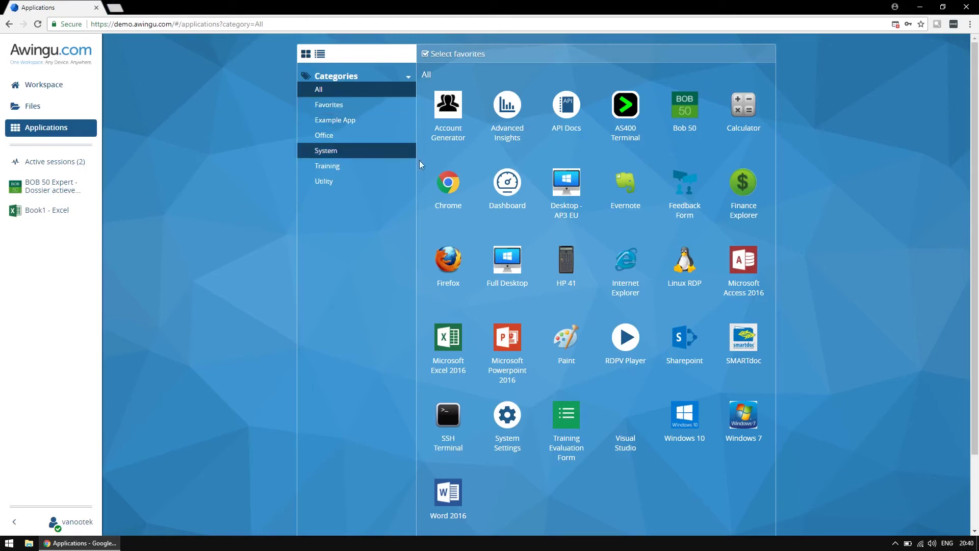
# - Launch Full Desktop from the applications overview and switch between the active BOB 50, Excel and Full Desktop sessions
pyautogui.click(518, 267)
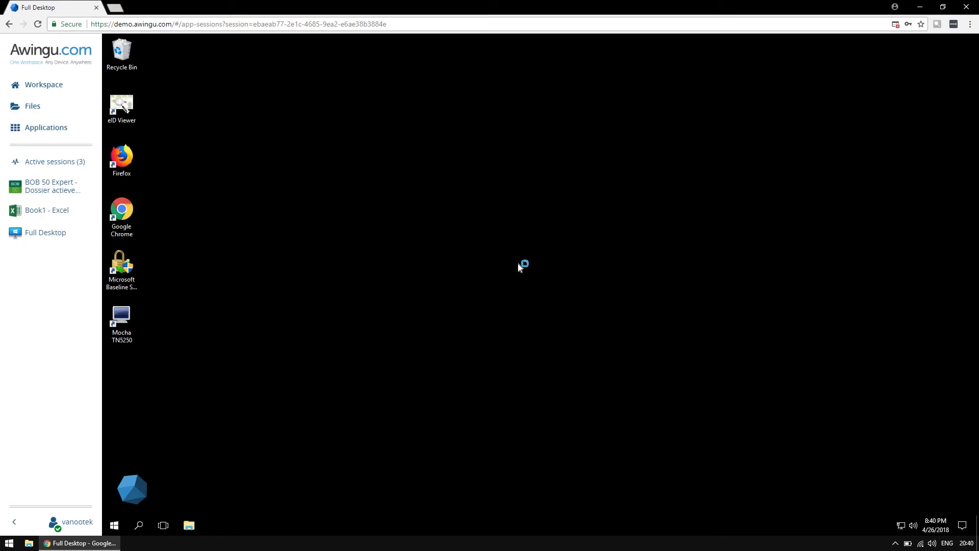
pyautogui.click(73, 185)
pyautogui.click(76, 210)
pyautogui.click(83, 226)
pyautogui.click(73, 186)
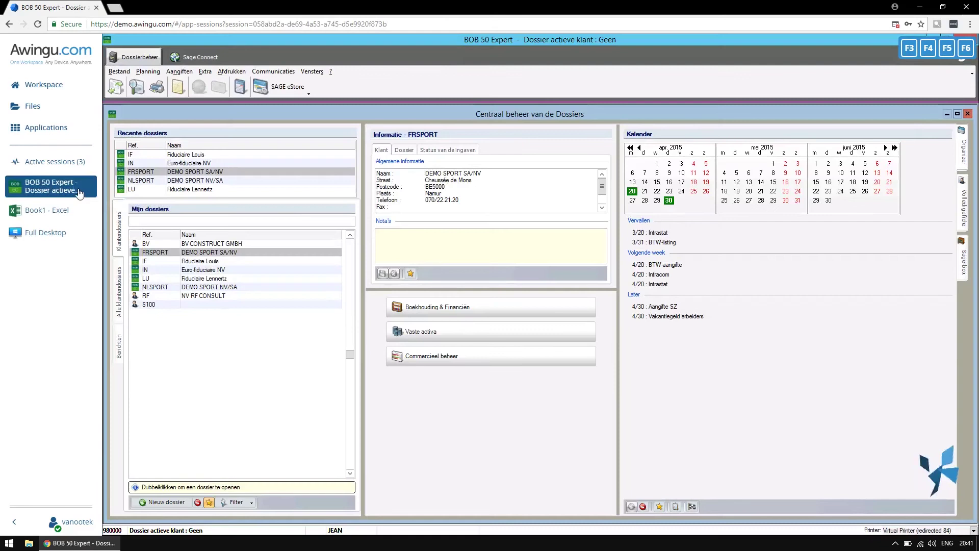
pyautogui.click(82, 216)
pyautogui.click(81, 234)
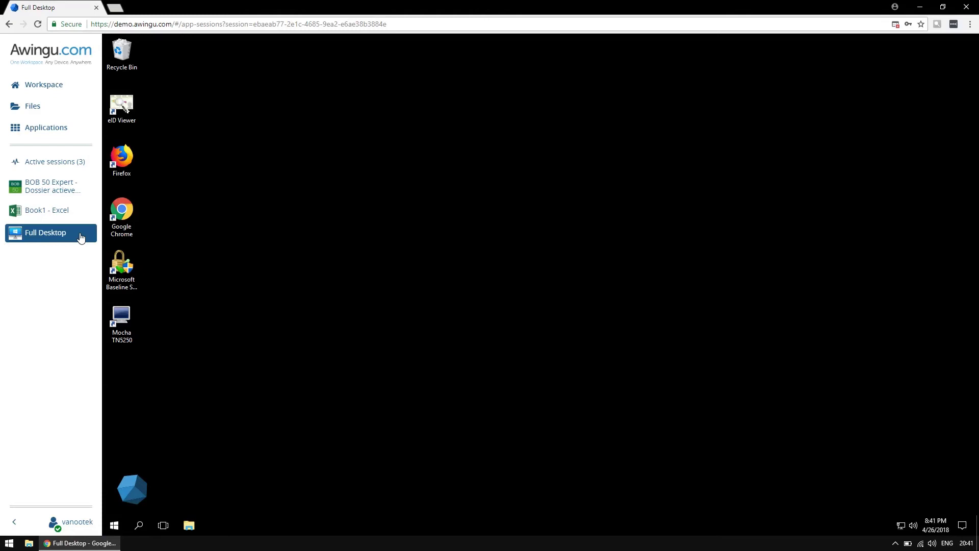
# - Browse the files to the Awingu releases folder under Marketing on the Public Drive
pyautogui.click(55, 107)
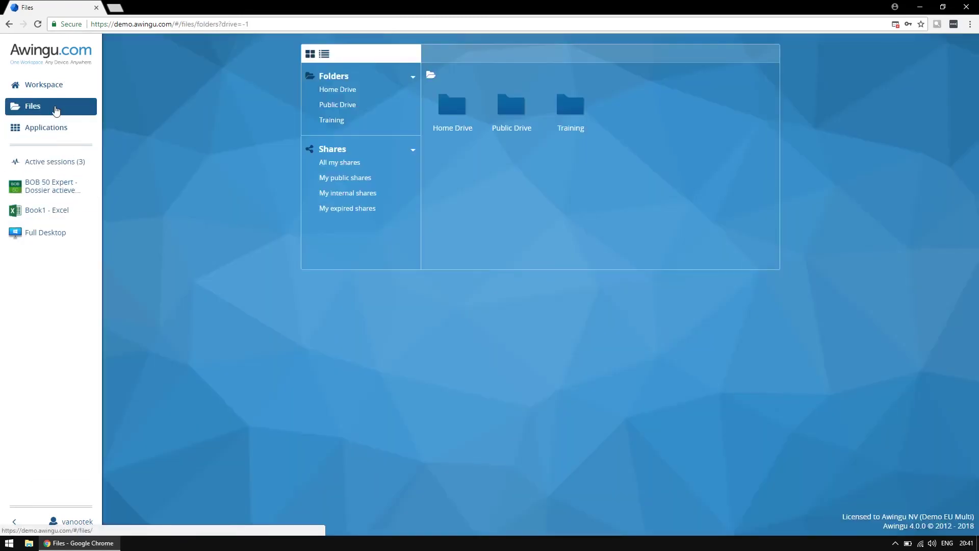
pyautogui.click(510, 129)
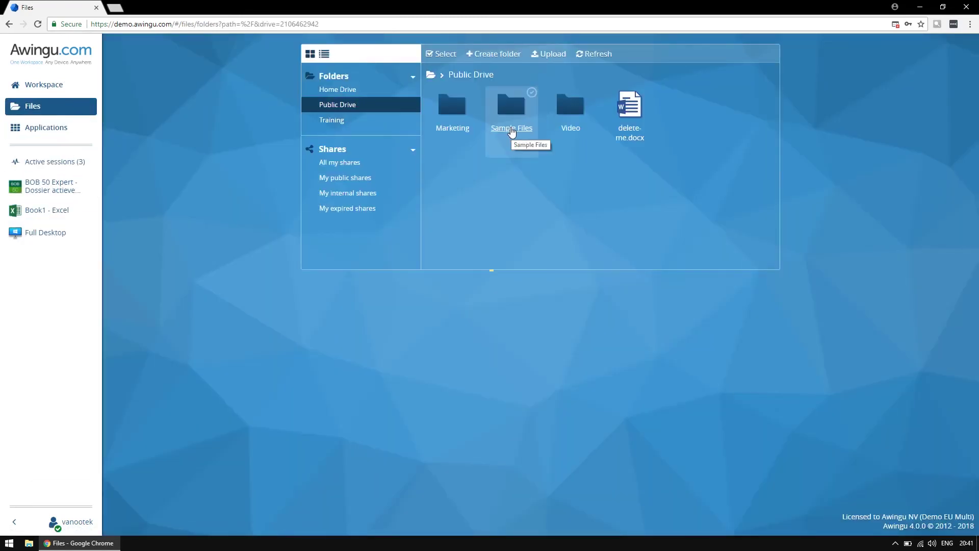
pyautogui.click(454, 131)
pyautogui.click(455, 134)
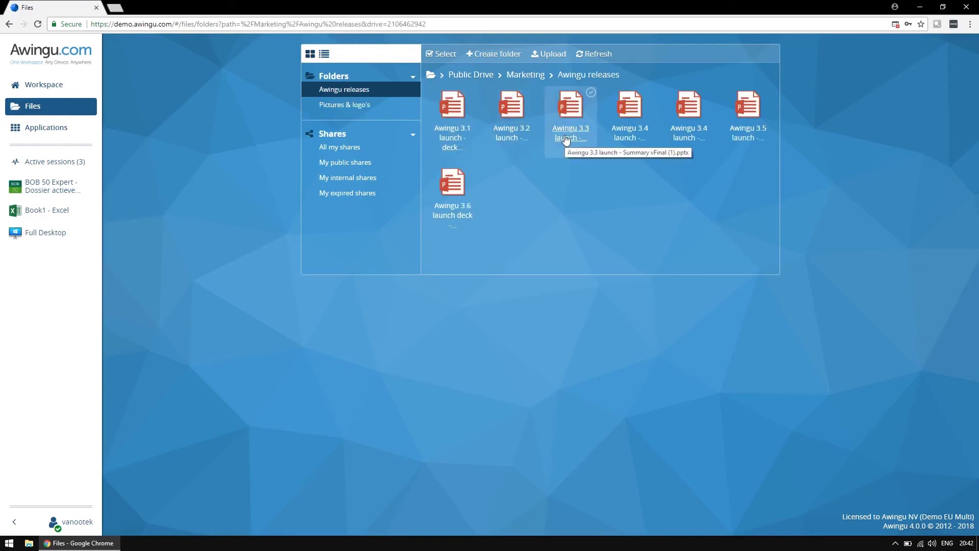
# - Share Awingu 3.3 launch - Summary vFinal (1).pptx with Download availability and Public accessibility, and select its share link
pyautogui.click(591, 96)
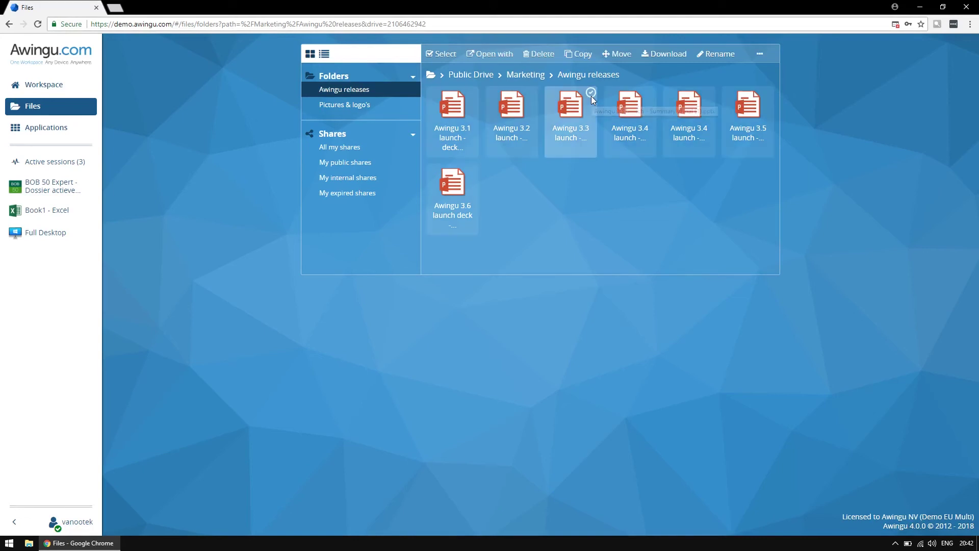
pyautogui.click(762, 57)
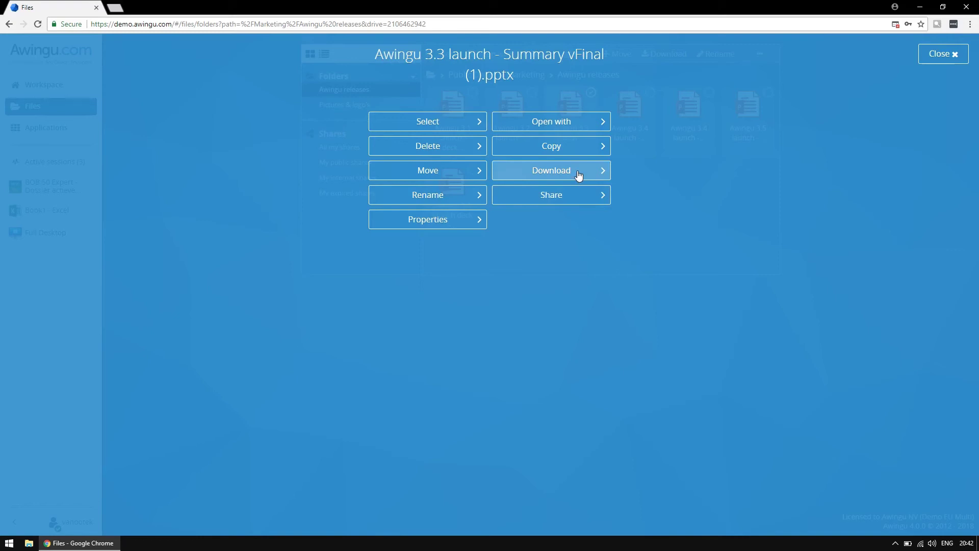
pyautogui.click(579, 199)
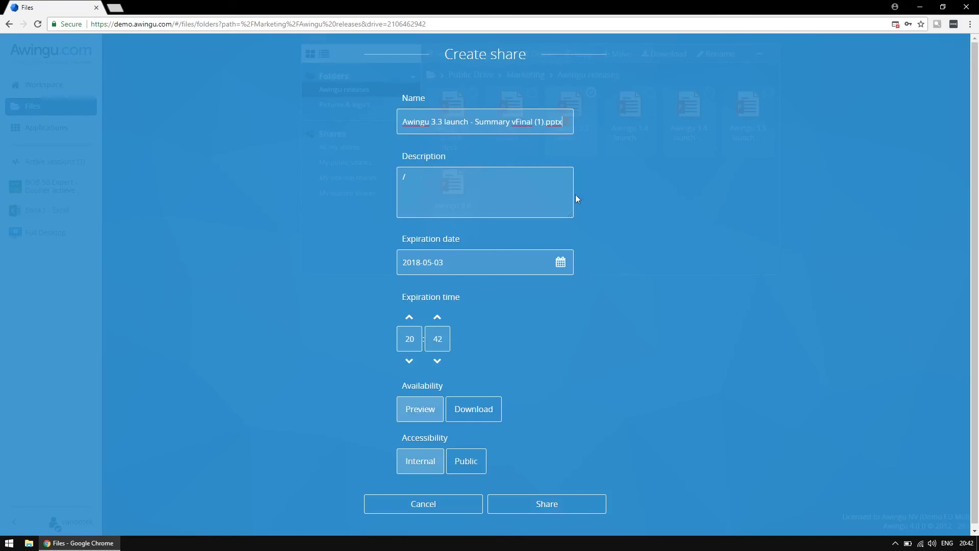
pyautogui.click(560, 259)
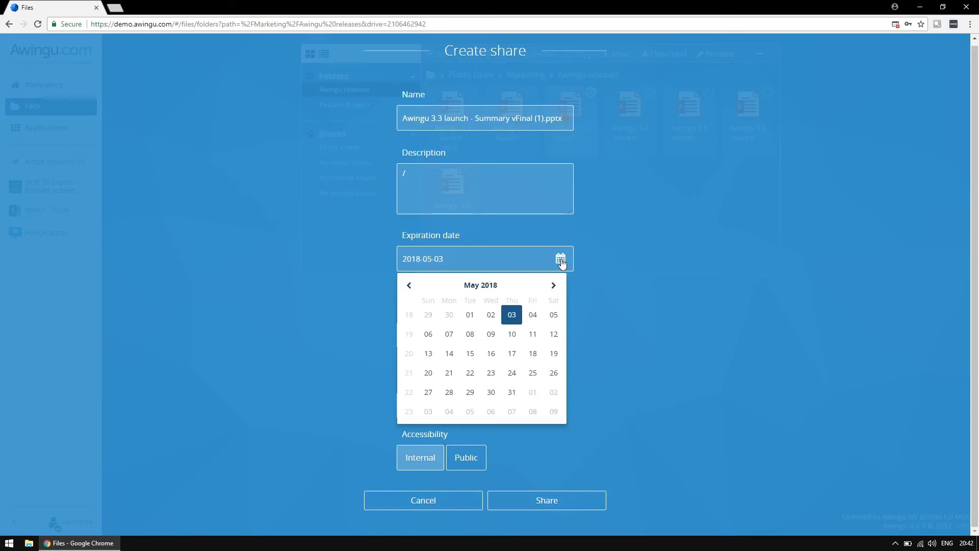
pyautogui.click(561, 260)
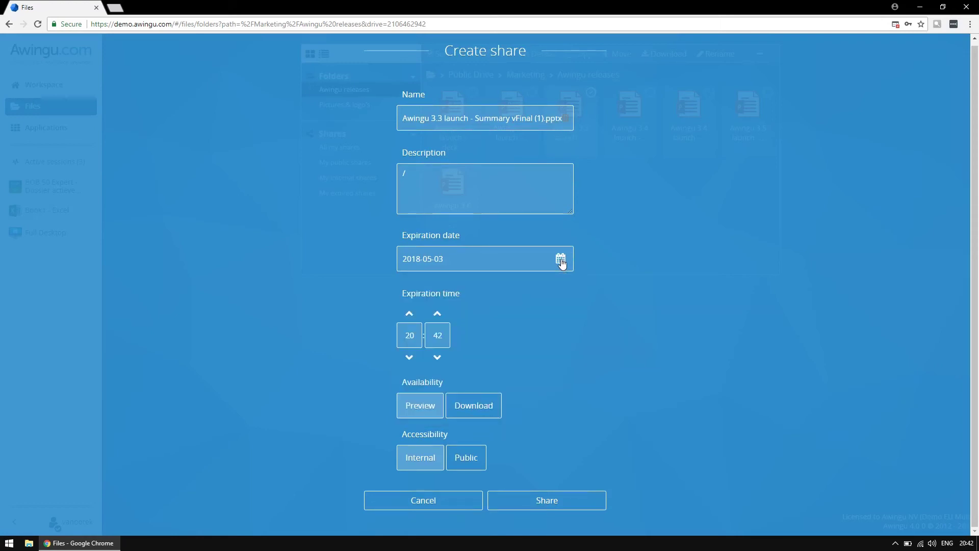
pyautogui.click(485, 406)
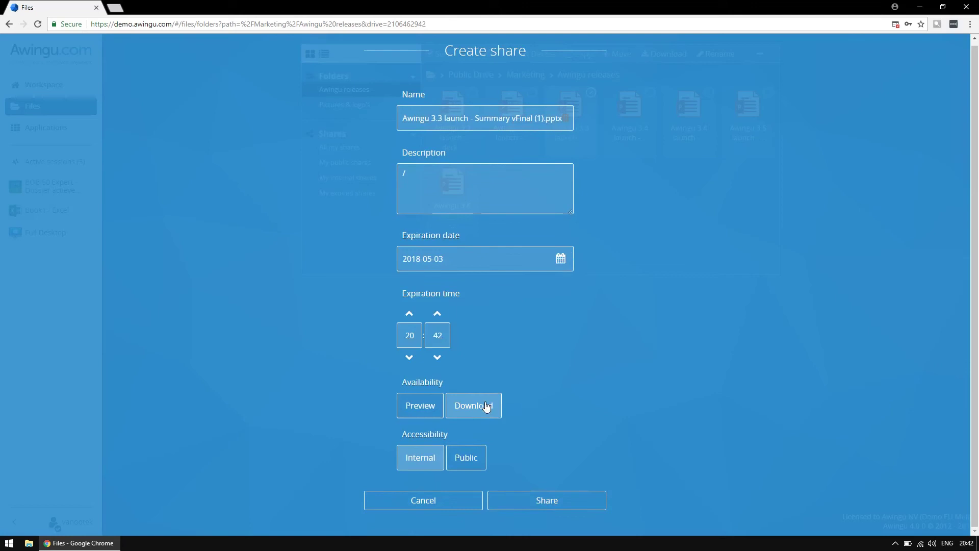
pyautogui.click(475, 459)
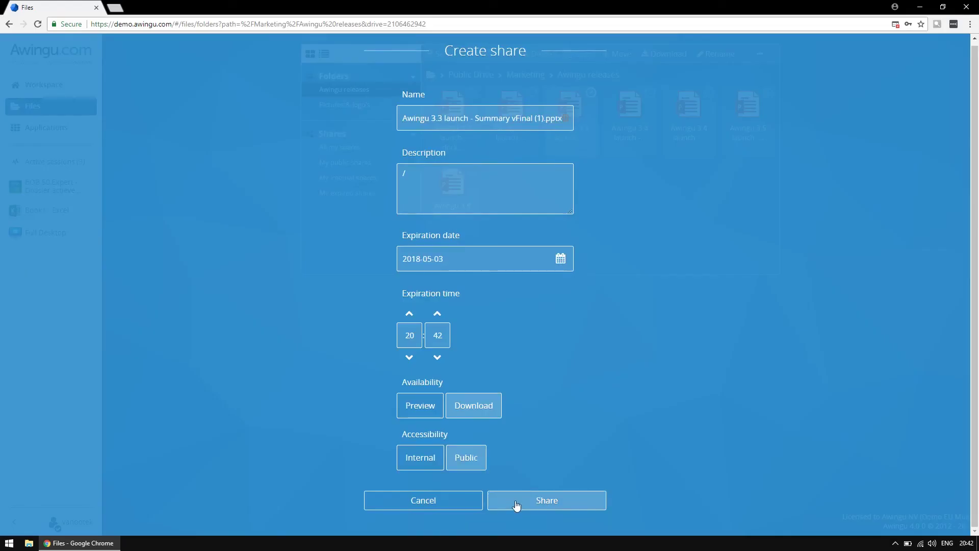
pyautogui.click(516, 502)
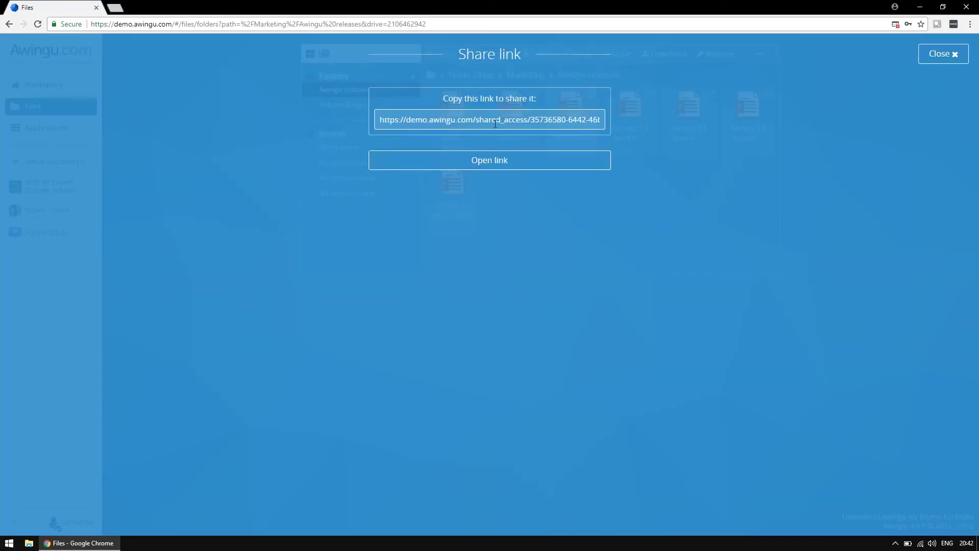
pyautogui.click(494, 124)
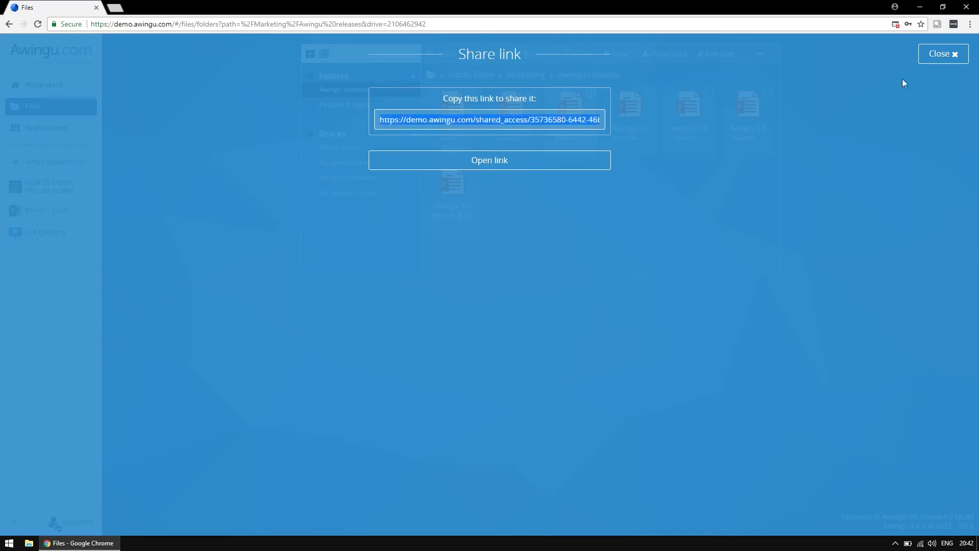
pyautogui.click(943, 54)
# - View the list of public shares and the list of expired shares
pyautogui.click(364, 167)
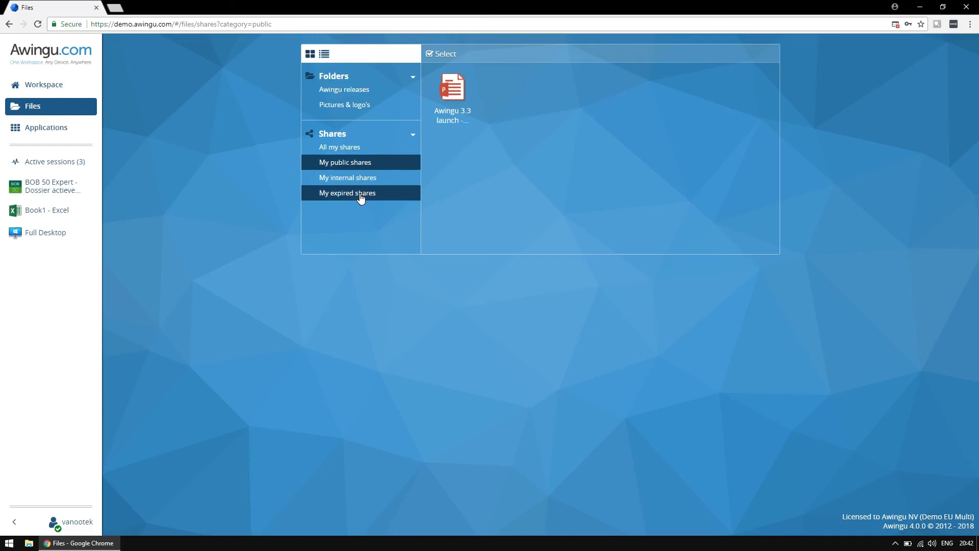
pyautogui.click(361, 196)
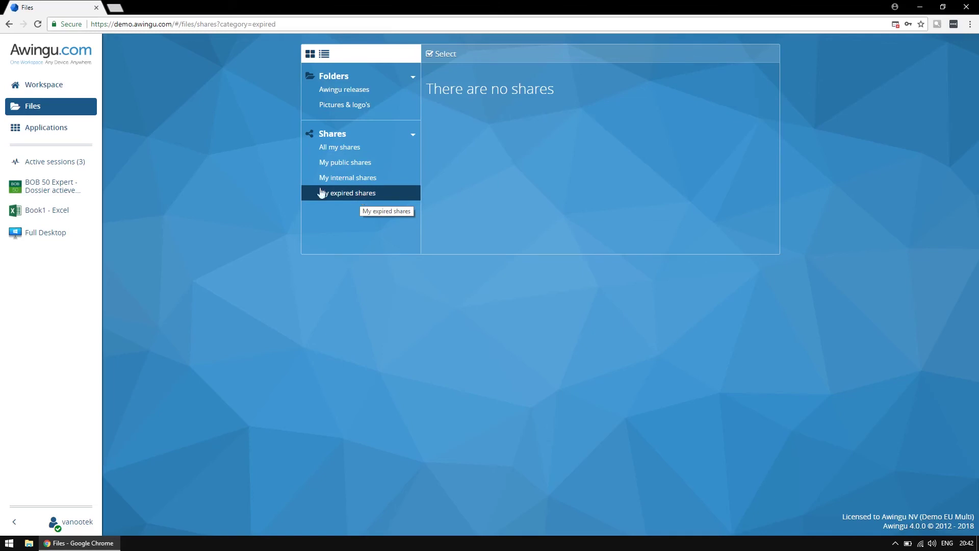
# - Open the admin Dashboard from the applications overview and view the list of available domains
pyautogui.click(69, 135)
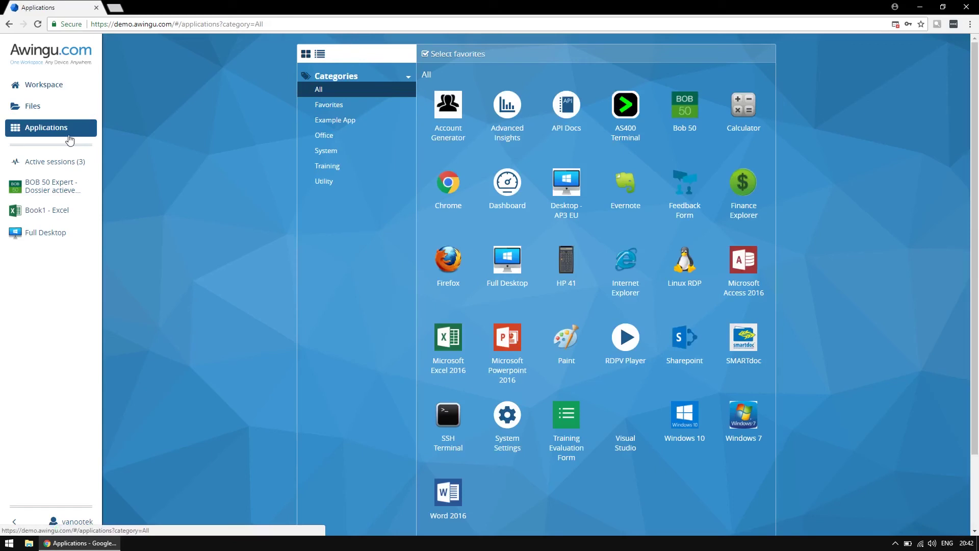
pyautogui.click(505, 195)
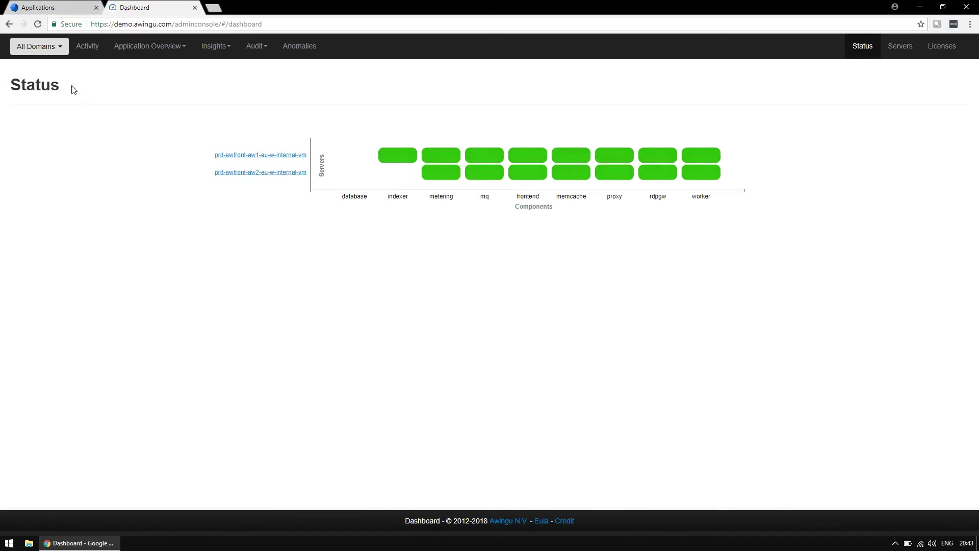
pyautogui.click(60, 53)
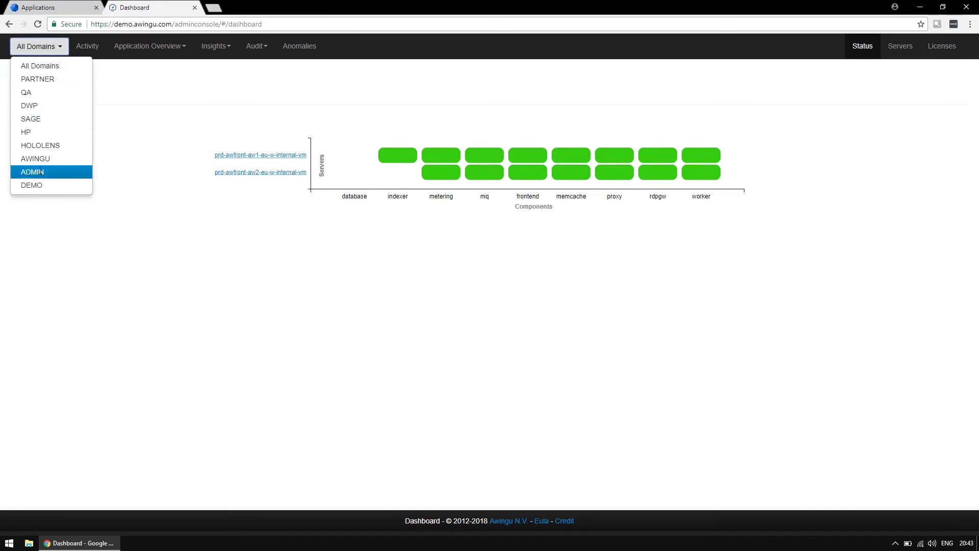
pyautogui.click(53, 48)
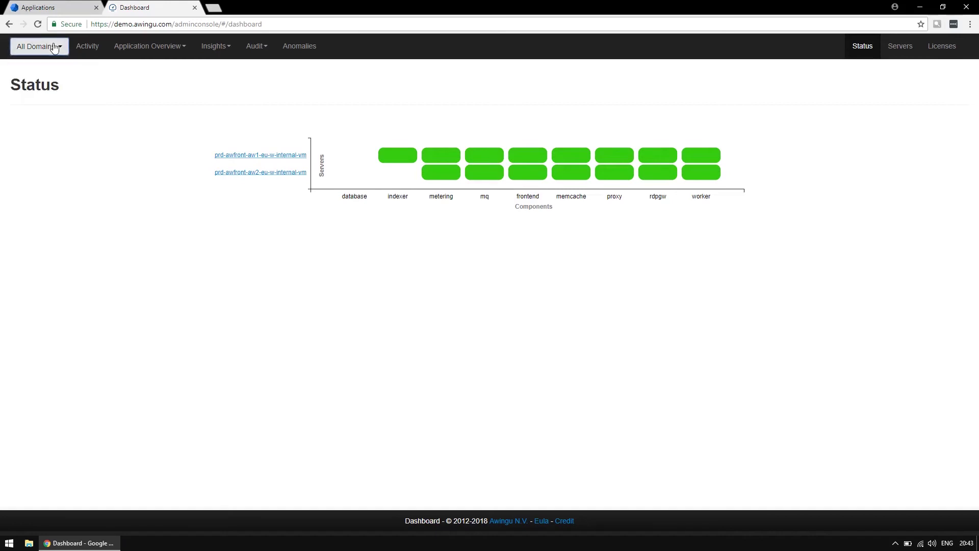
# - Expand the signed-in demo user's session in the Activity overview to examine its app session details
pyautogui.click(89, 49)
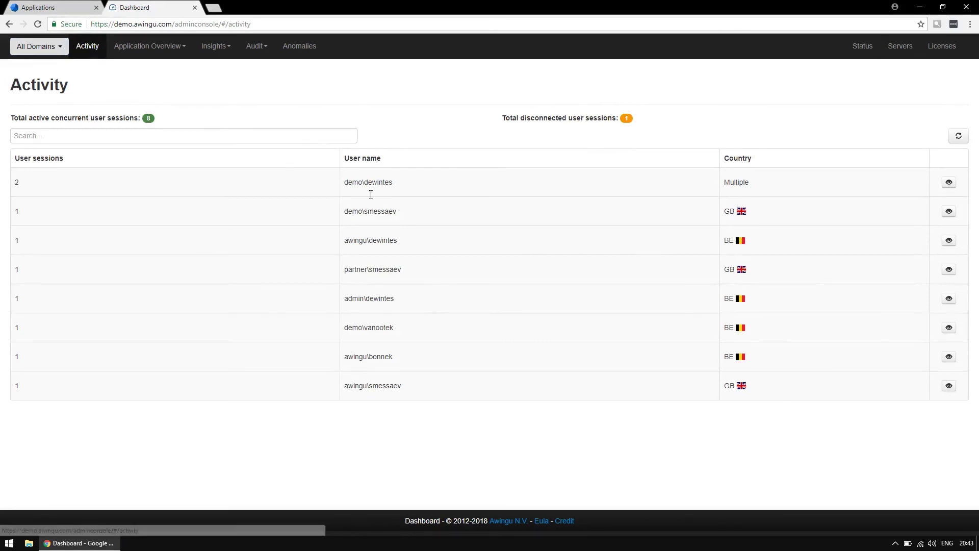
pyautogui.click(949, 329)
pyautogui.click(849, 382)
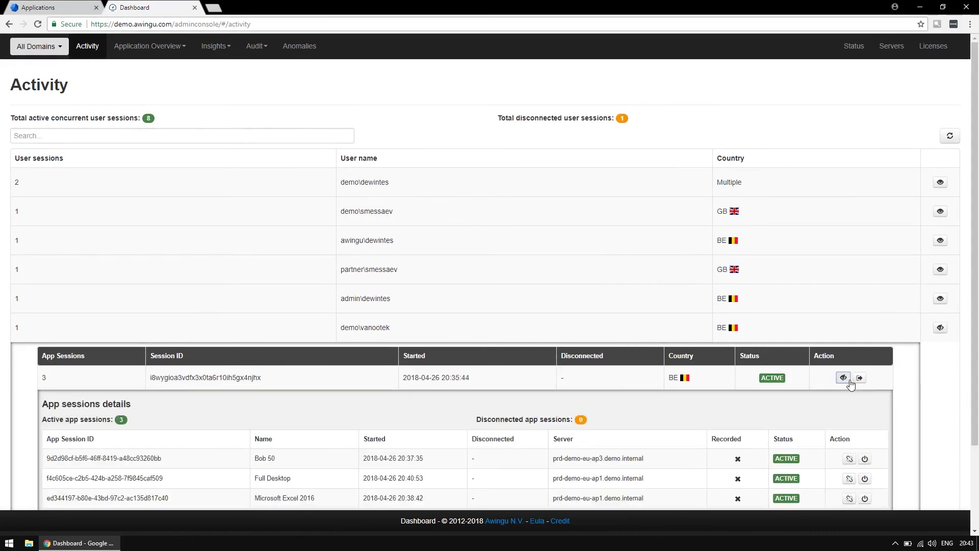
pyautogui.scroll(-2, 700, 397)
pyautogui.scroll(2, 700, 397)
# - View the Application Servers list and the Applications list in the application overview
pyautogui.click(153, 59)
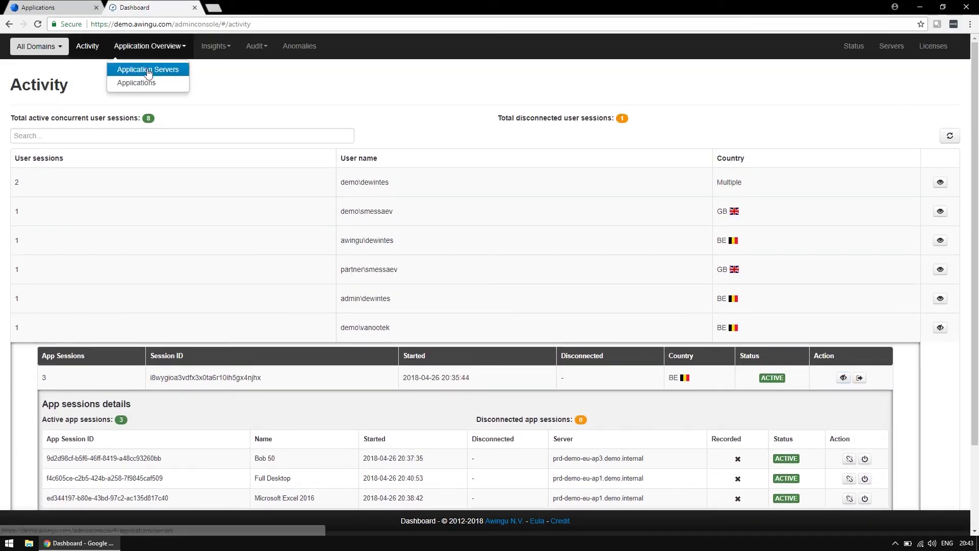
pyautogui.click(147, 70)
pyautogui.click(152, 49)
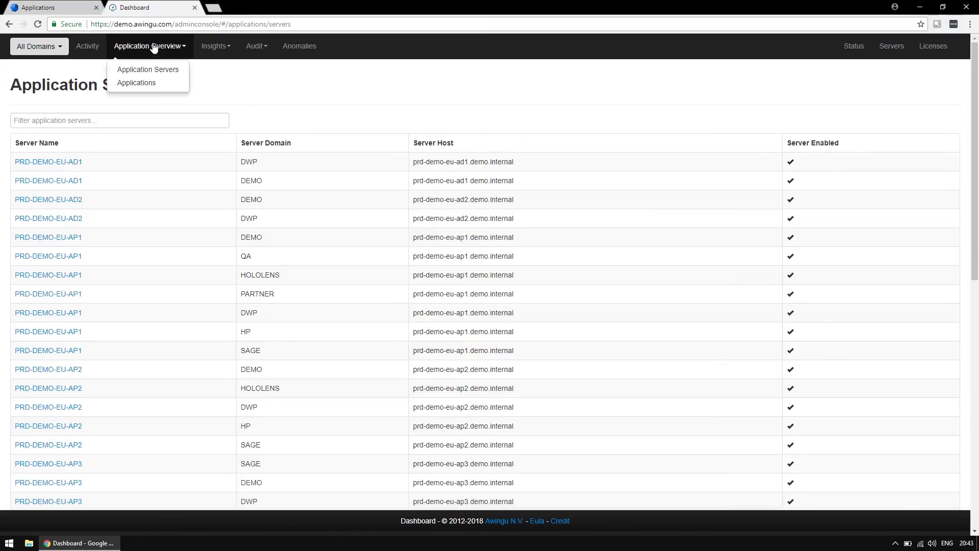
pyautogui.click(146, 81)
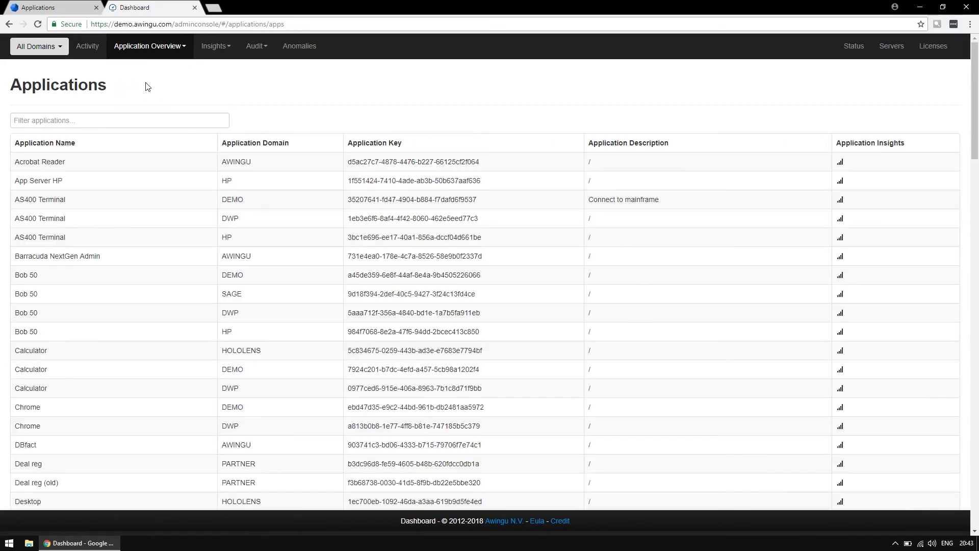
# - Open the Application Usage report from the dashboard's insights
pyautogui.click(215, 48)
pyautogui.click(219, 68)
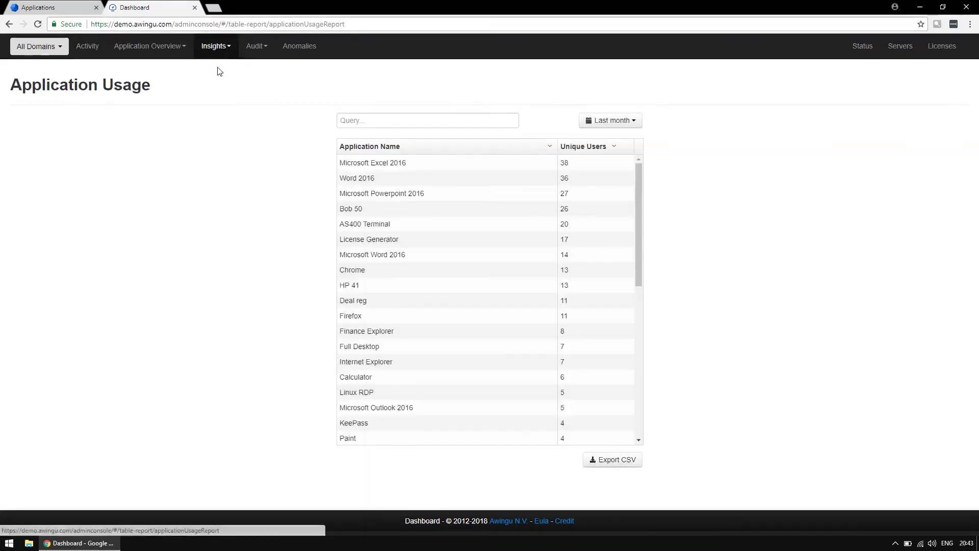
# - Open the OS and Browser report from the dashboard's insights
pyautogui.click(217, 48)
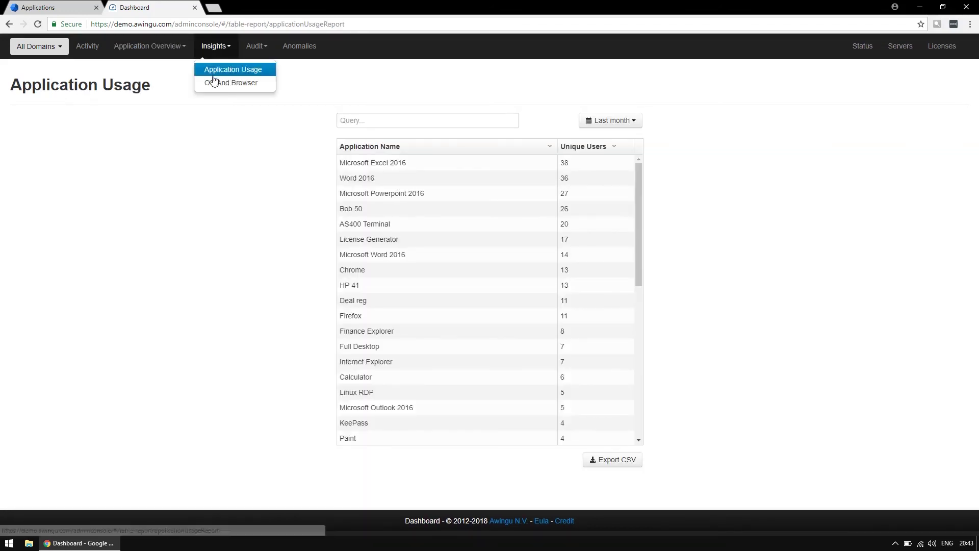
pyautogui.click(213, 82)
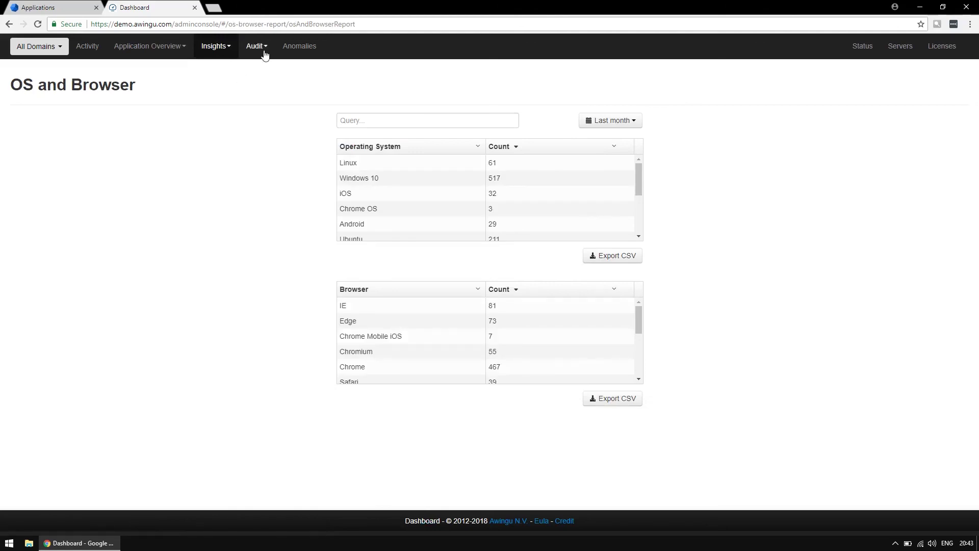
# - View the User Sessions audit report, and examine the entries in the Application Sessions audit report
pyautogui.click(265, 54)
pyautogui.click(263, 74)
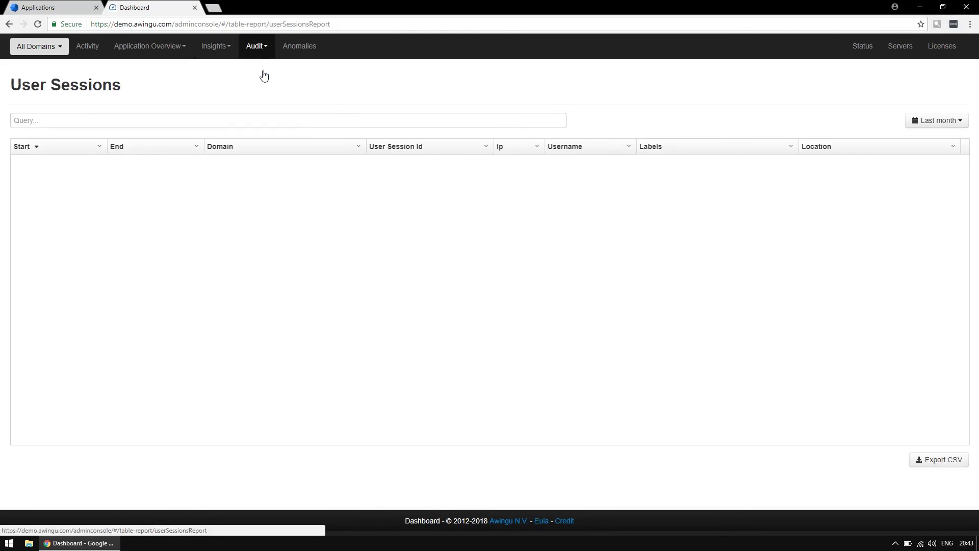
pyautogui.click(260, 53)
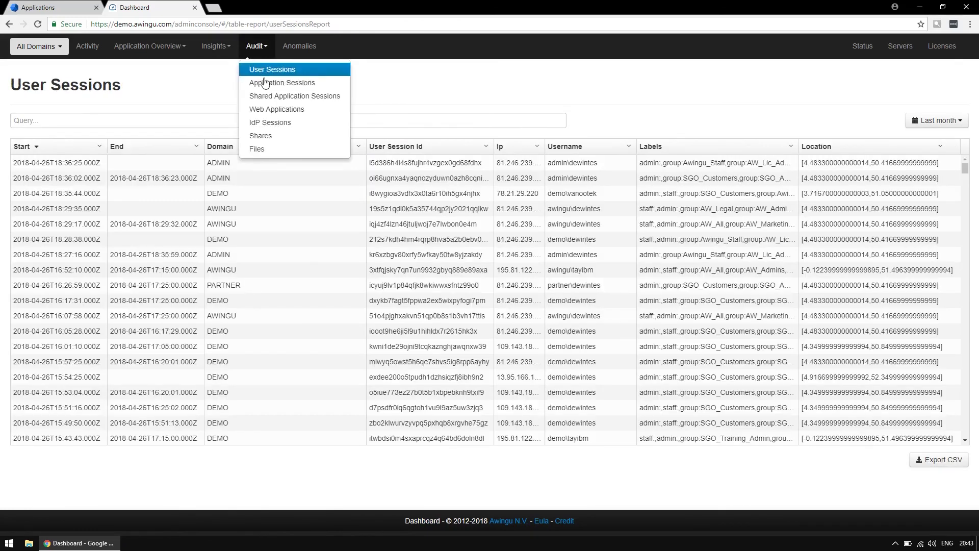
pyautogui.click(266, 85)
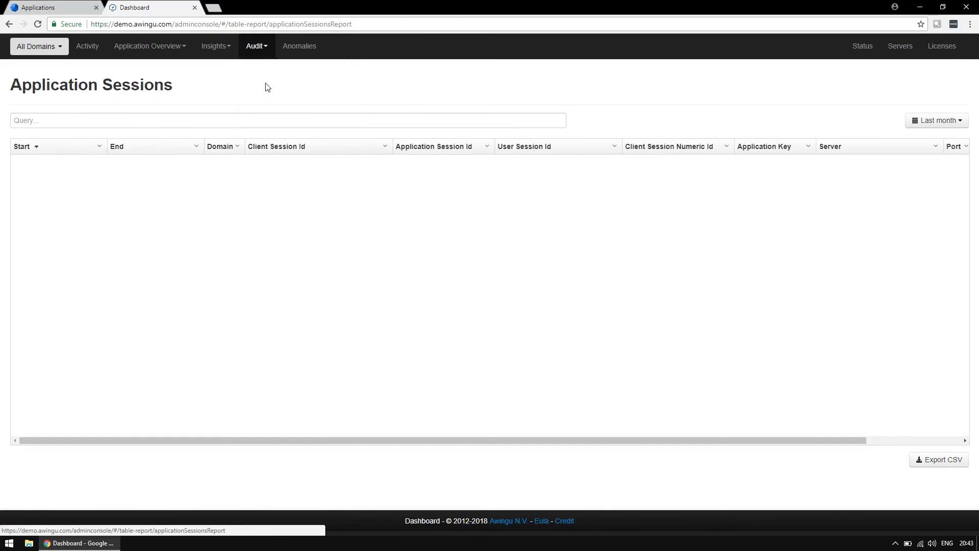
pyautogui.scroll(-10, 381, 206)
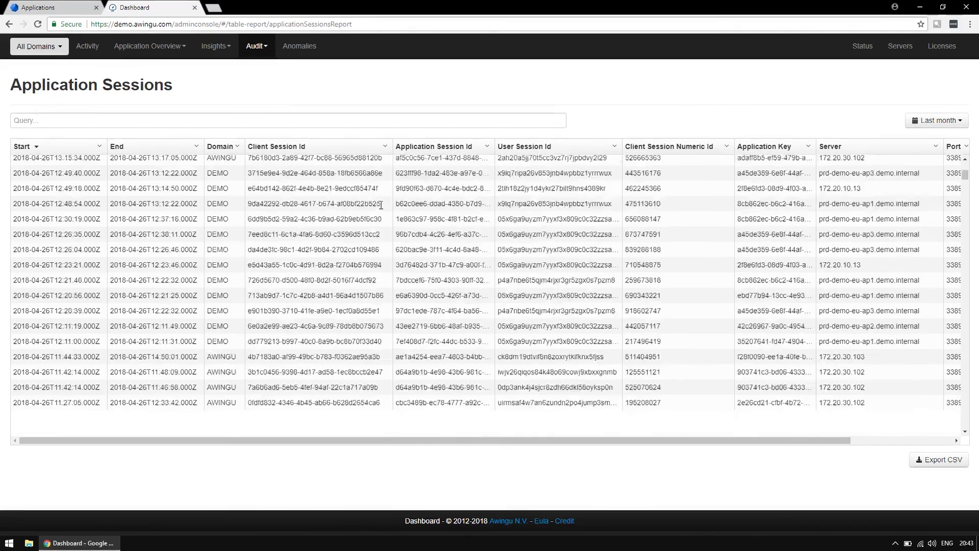
pyautogui.scroll(-10, 381, 206)
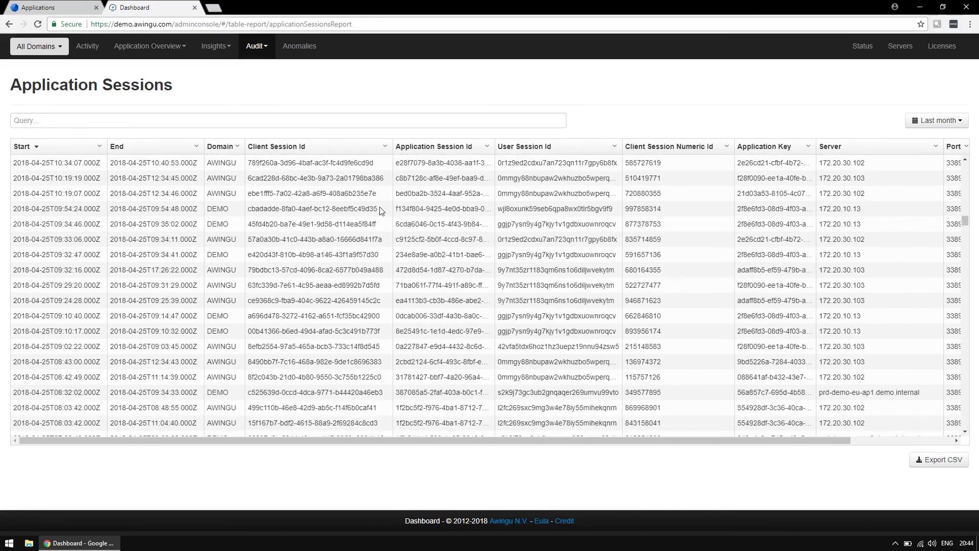
# - View the Anomalies report and the Status overview of the server components
pyautogui.click(311, 60)
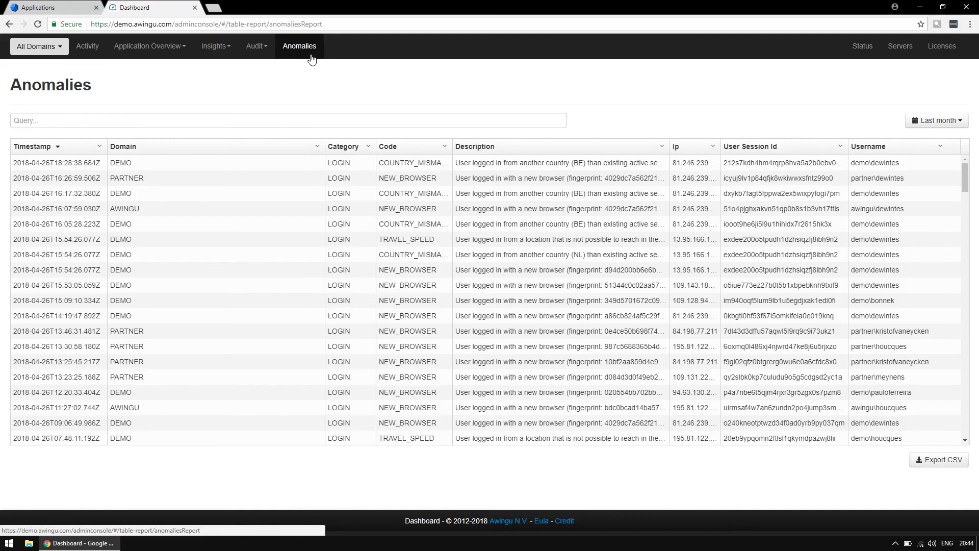
pyautogui.click(851, 55)
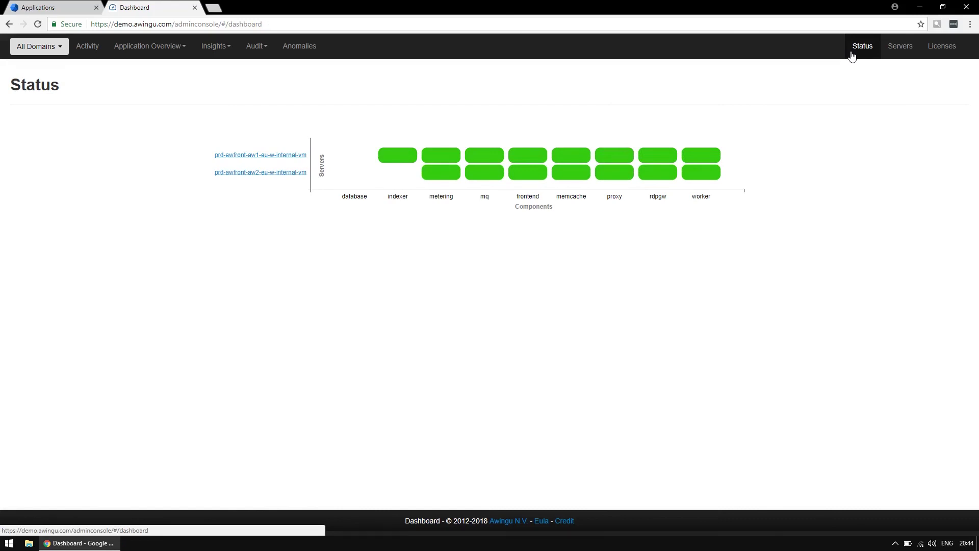
# - View the Servers list and the Licenses charts for named users and peak concurrent sessions
pyautogui.click(898, 57)
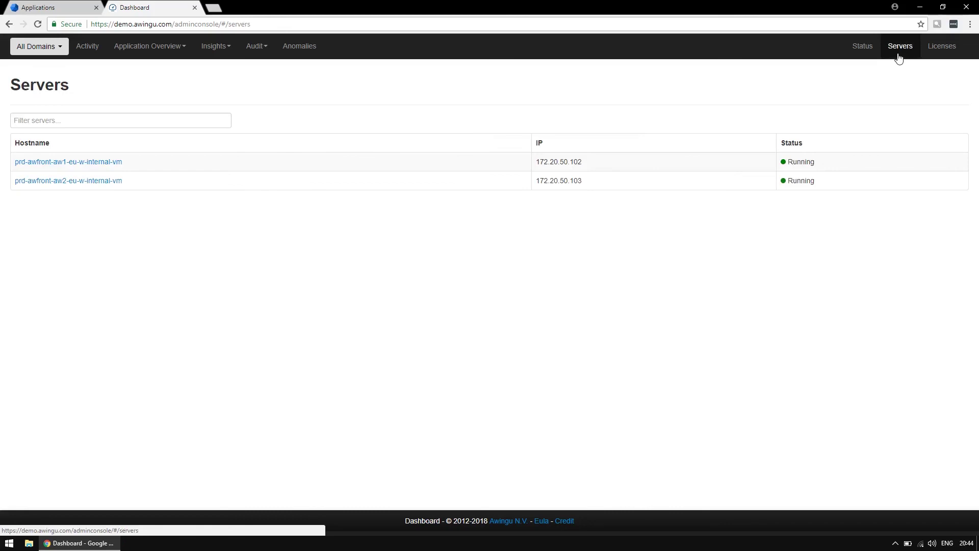
pyautogui.click(943, 54)
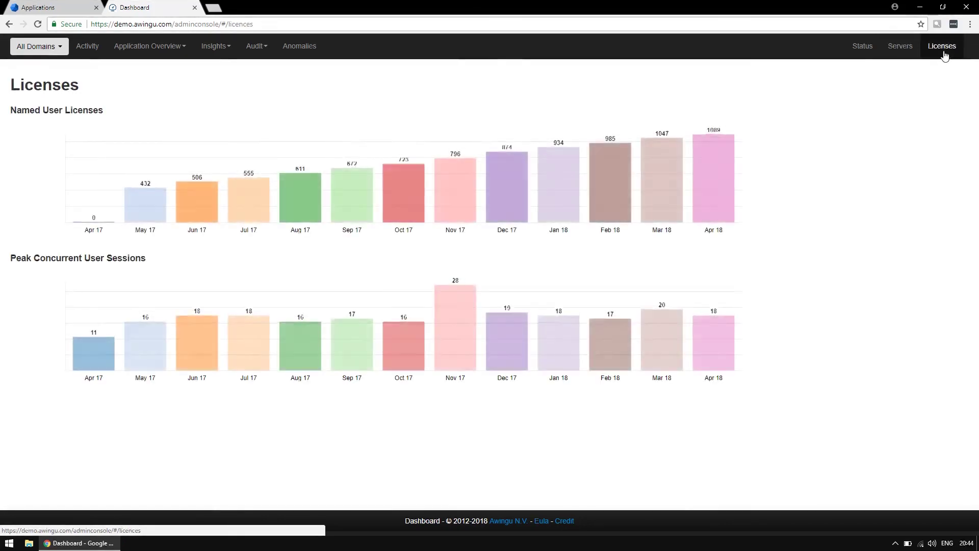